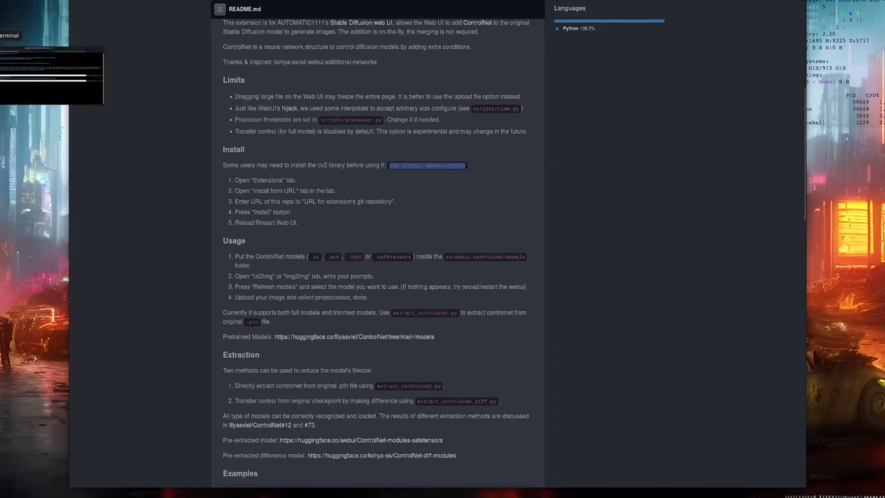
Switch to the terminal and run the copied command pip install opencv-python in the extensions folder
{"action": "key", "text": "alt+Tab"}
{"action": "left_click", "coordinate": [519, 223]}
{"action": "right_click", "coordinate": [295, 282]}
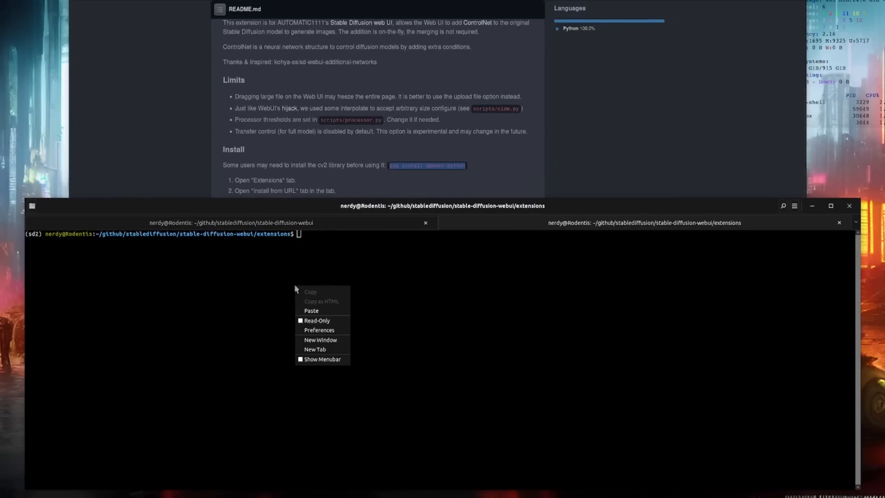
{"action": "left_click", "coordinate": [320, 311]}
{"action": "key", "text": "Return"}
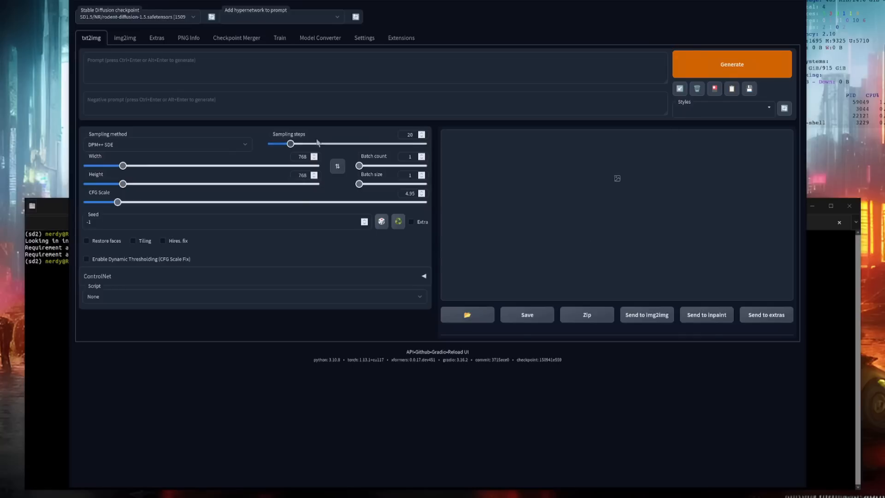
Expand the ControlNet section in txt2img and review its preprocessor, model, threshold and canvas options
{"action": "left_click", "coordinate": [375, 279]}
{"action": "scroll", "coordinate": [524, 293], "scroll_direction": "down", "scroll_amount": 2}
{"action": "scroll", "coordinate": [524, 293], "scroll_direction": "down", "scroll_amount": 2}
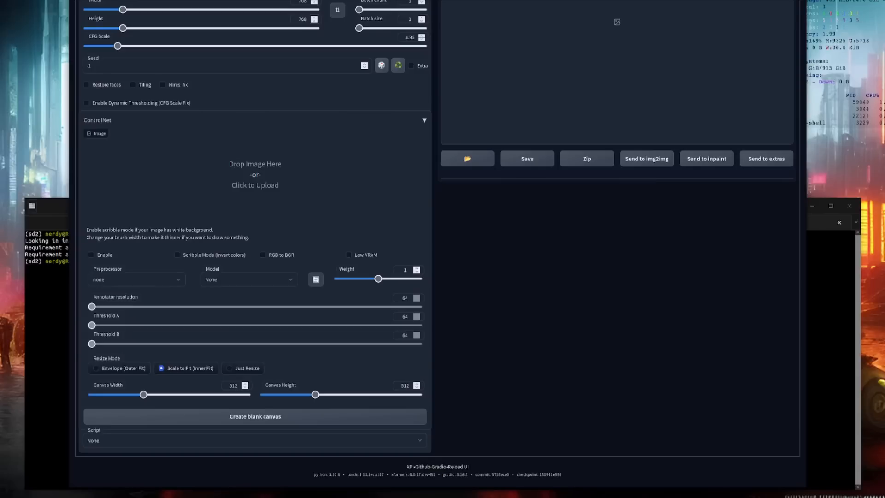
{"action": "scroll", "coordinate": [624, 364], "scroll_direction": "up", "scroll_amount": 4}
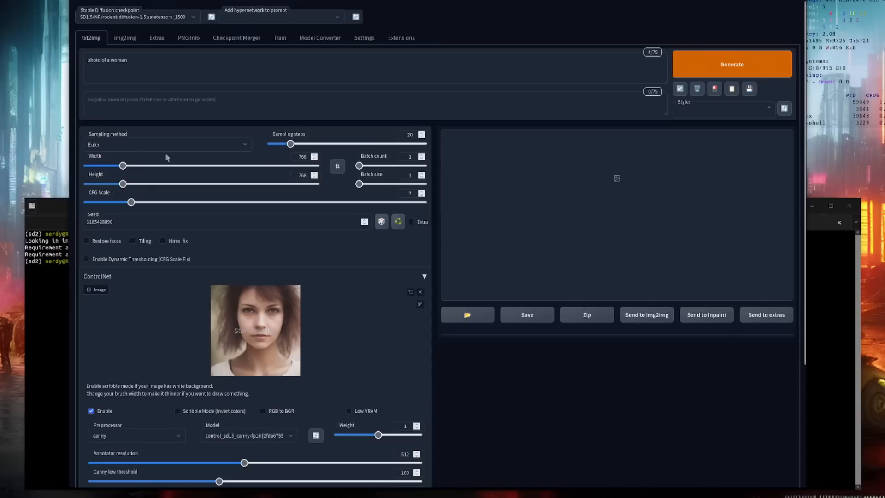
Generate the txt2img "photo of a woman" with the canny ControlNet settings and view the edge map and the resulting portrait
{"action": "scroll", "coordinate": [663, 298], "scroll_direction": "down", "scroll_amount": 3}
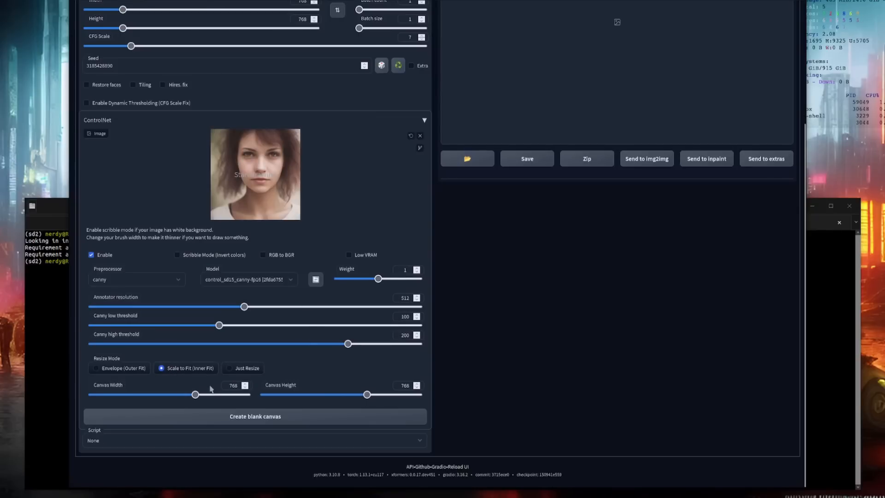
{"action": "scroll", "coordinate": [627, 422], "scroll_direction": "up", "scroll_amount": 5}
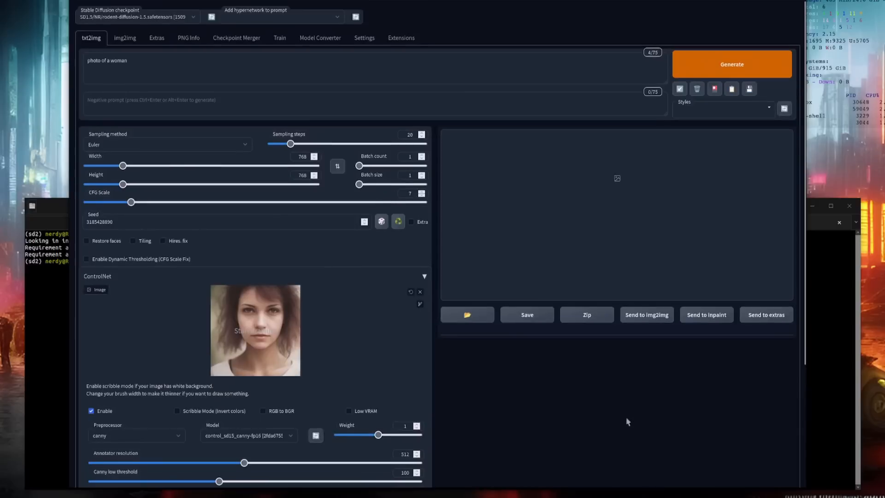
{"action": "left_click", "coordinate": [722, 62]}
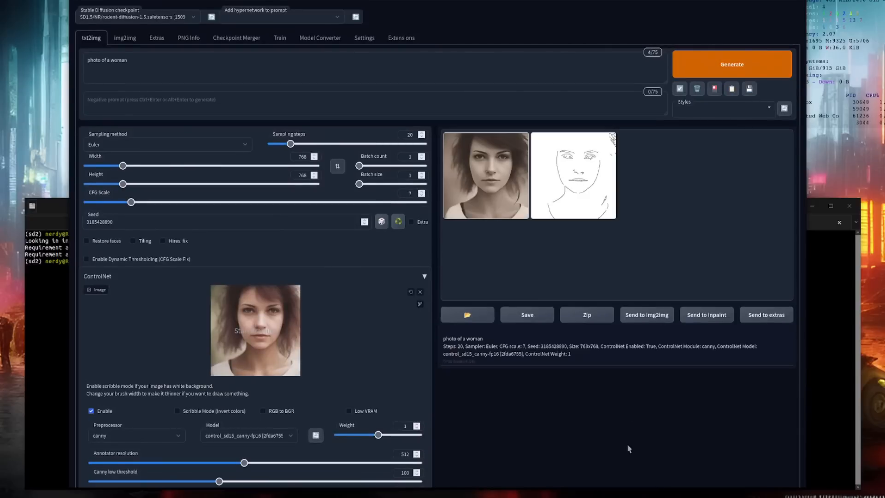
{"action": "left_click", "coordinate": [586, 176]}
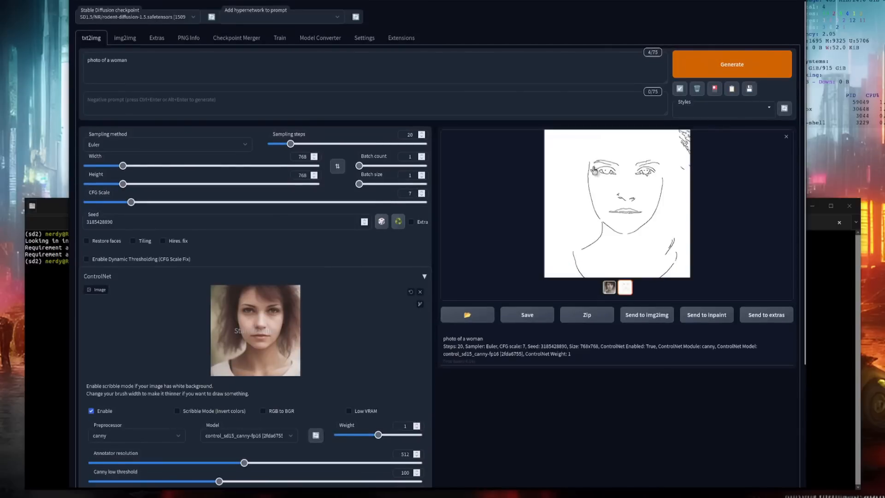
{"action": "left_click", "coordinate": [608, 287]}
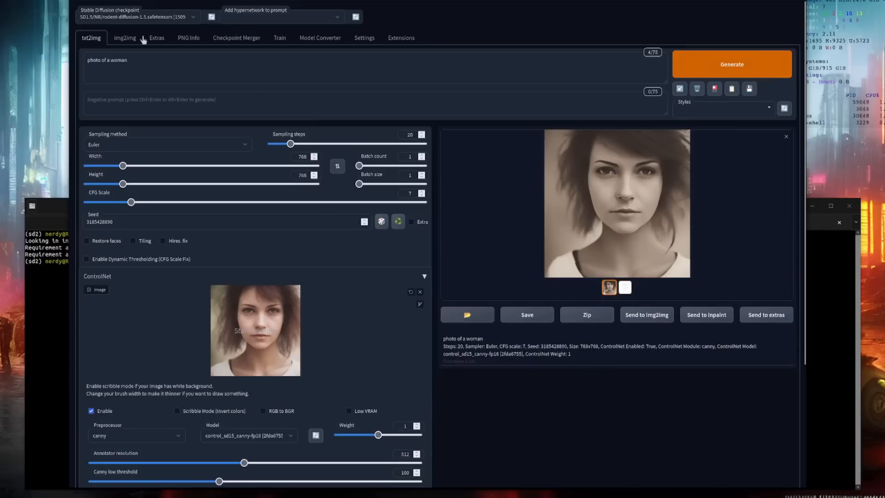
Generate the "photo of a woman" in img2img with canny ControlNet at denoising strength 1 and view the resulting portrait
{"action": "left_click", "coordinate": [124, 41]}
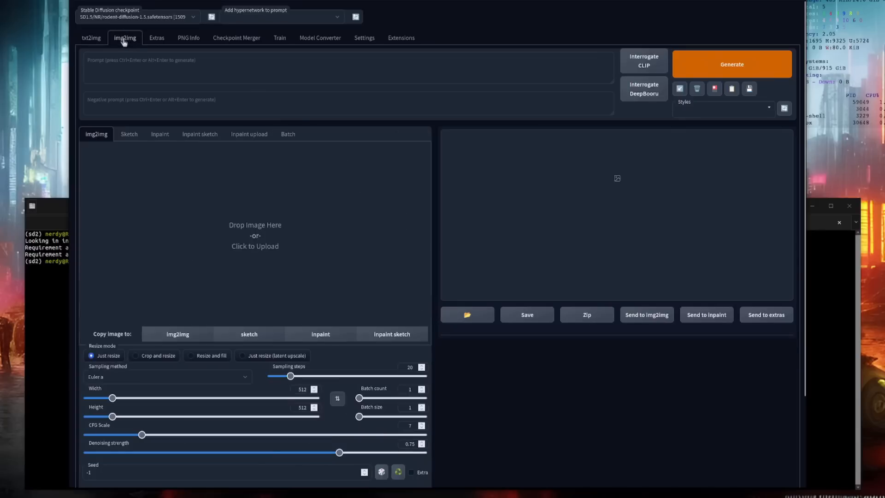
{"action": "scroll", "coordinate": [627, 407], "scroll_direction": "down", "scroll_amount": 5}
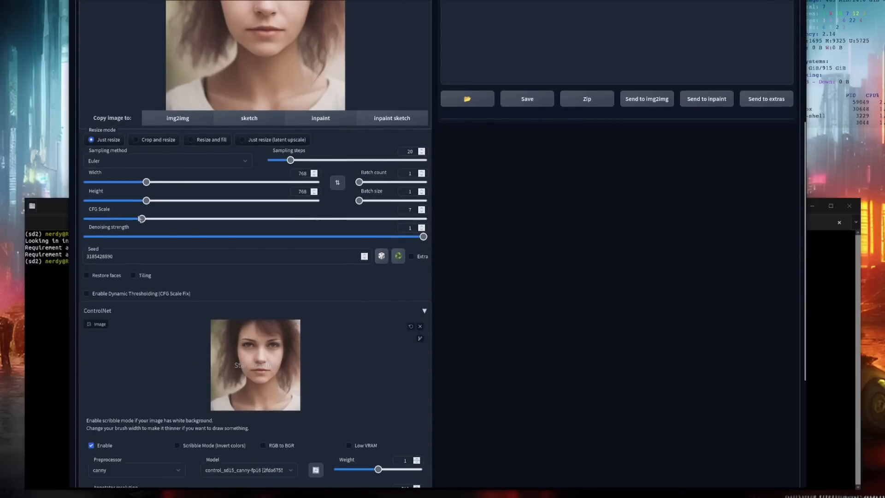
{"action": "scroll", "coordinate": [554, 281], "scroll_direction": "down", "scroll_amount": 3}
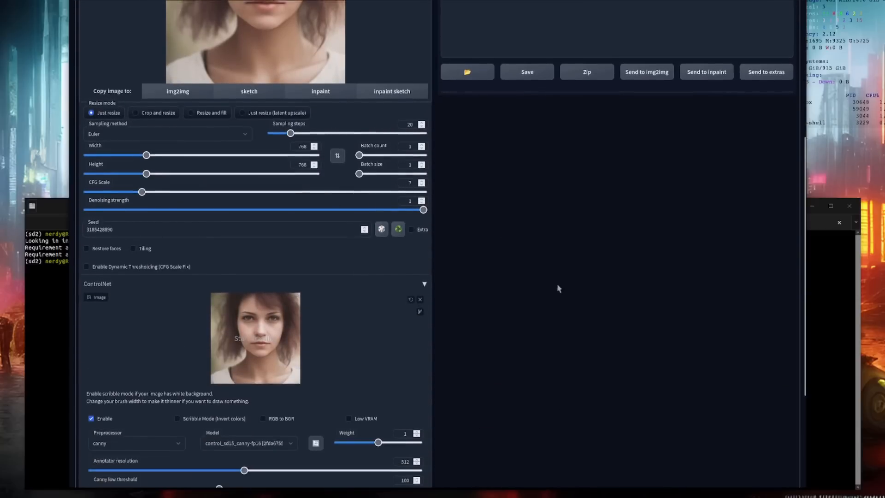
{"action": "scroll", "coordinate": [589, 371], "scroll_direction": "up", "scroll_amount": 8}
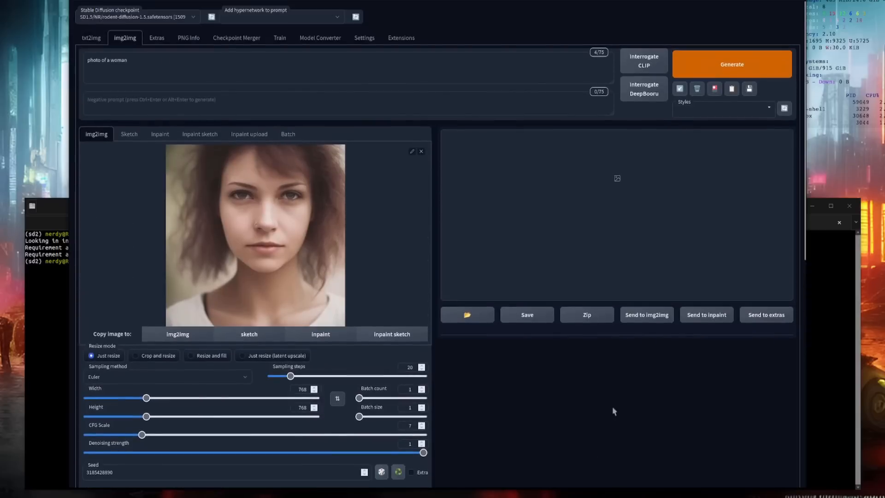
{"action": "left_click", "coordinate": [714, 68]}
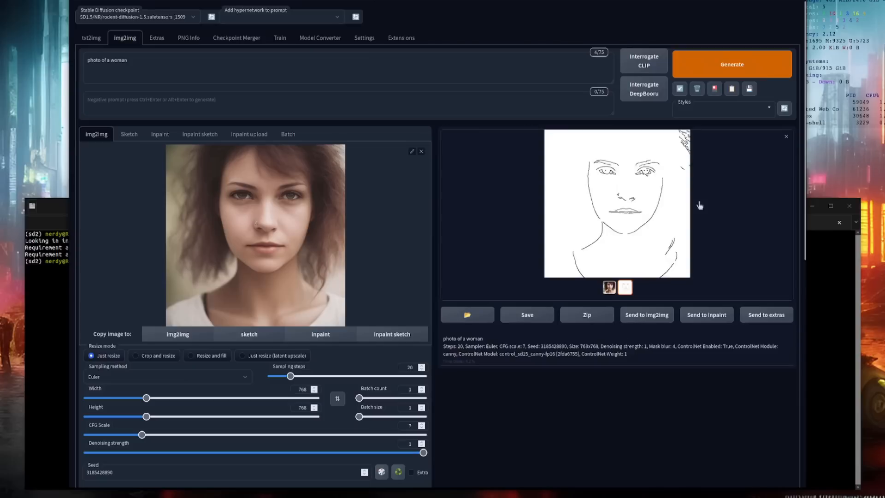
{"action": "left_click", "coordinate": [609, 287]}
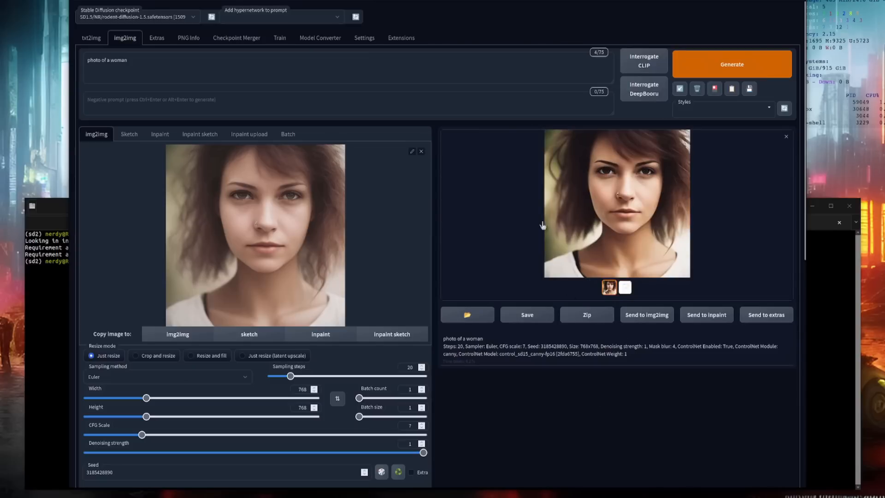
Compare the portrait generated in txt2img with the one generated in img2img
{"action": "left_click", "coordinate": [87, 40]}
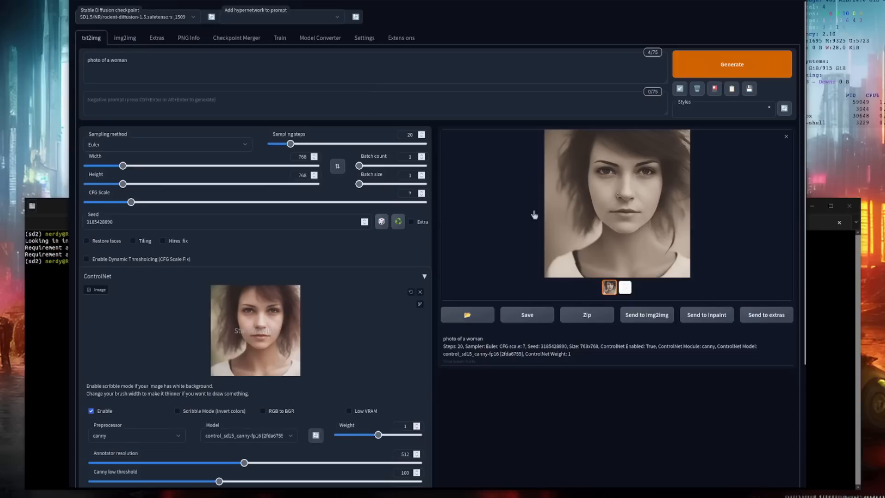
{"action": "left_click", "coordinate": [122, 44]}
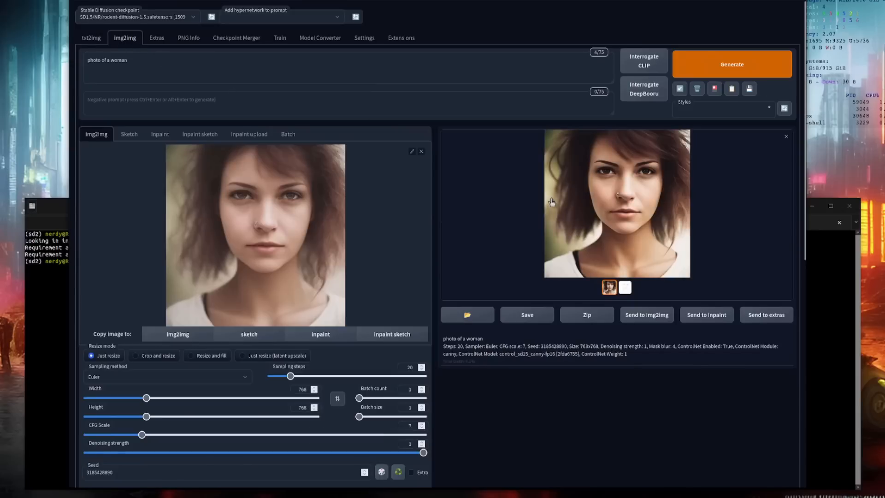
{"action": "left_click", "coordinate": [95, 41]}
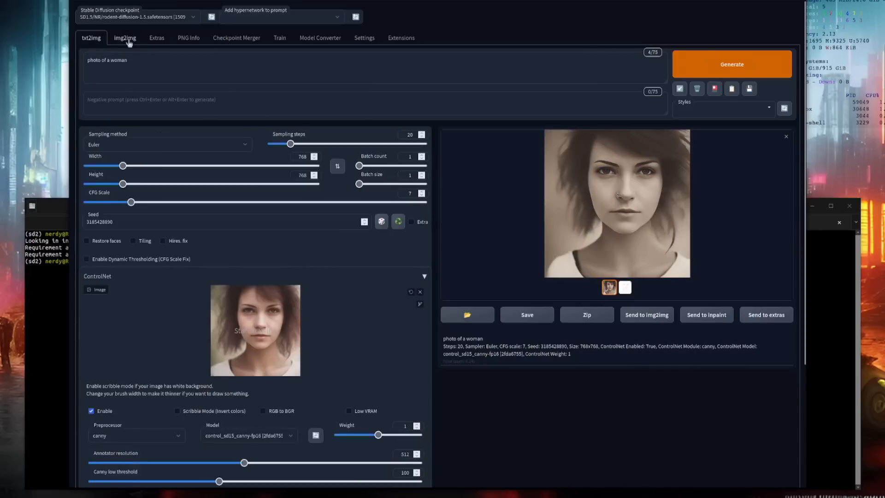
{"action": "left_click", "coordinate": [125, 42]}
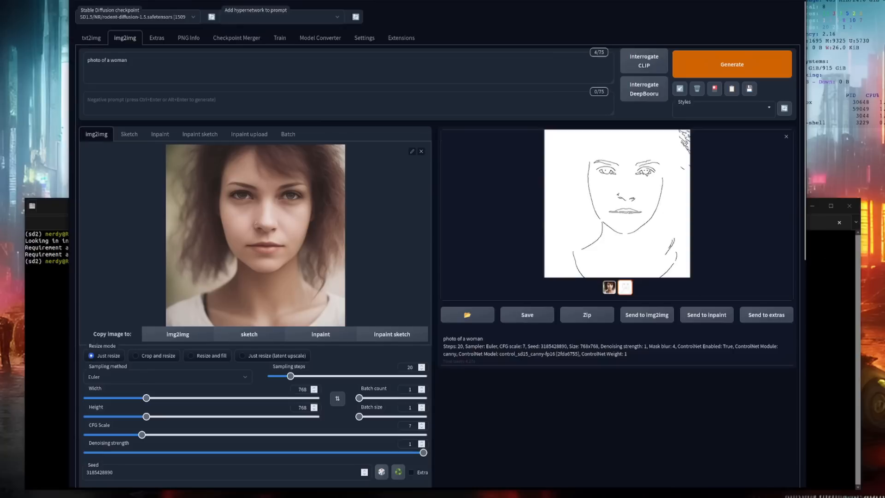
Enable "Do not append detectmap to output" in the ControlNet settings, apply the settings, and clear the option again
{"action": "left_click", "coordinate": [368, 42]}
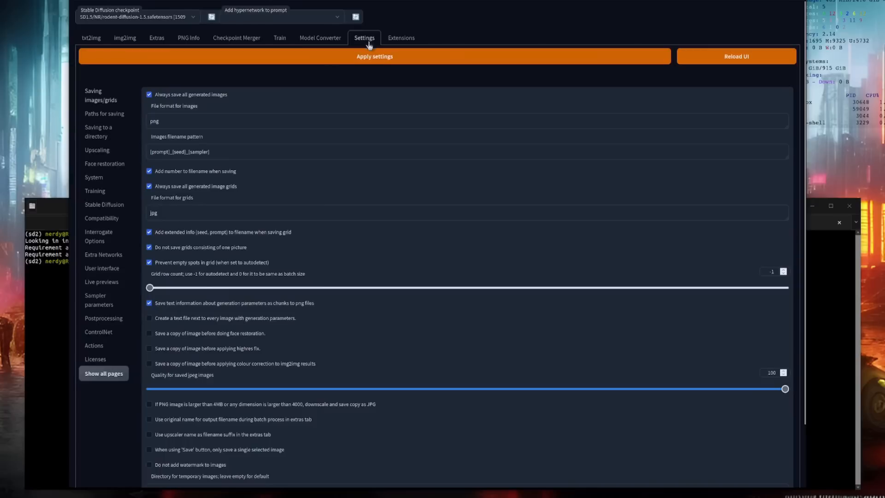
{"action": "left_click", "coordinate": [109, 331]}
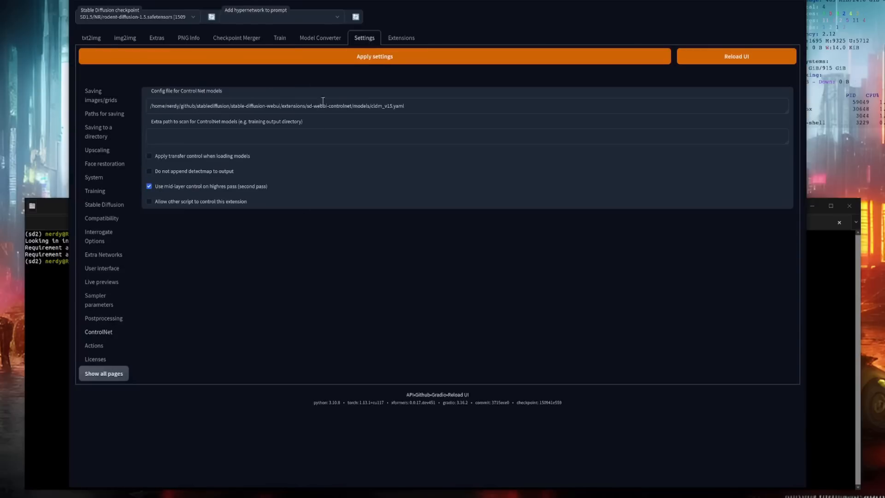
{"action": "left_click", "coordinate": [174, 173]}
{"action": "left_click", "coordinate": [422, 57]}
{"action": "left_click", "coordinate": [148, 174]}
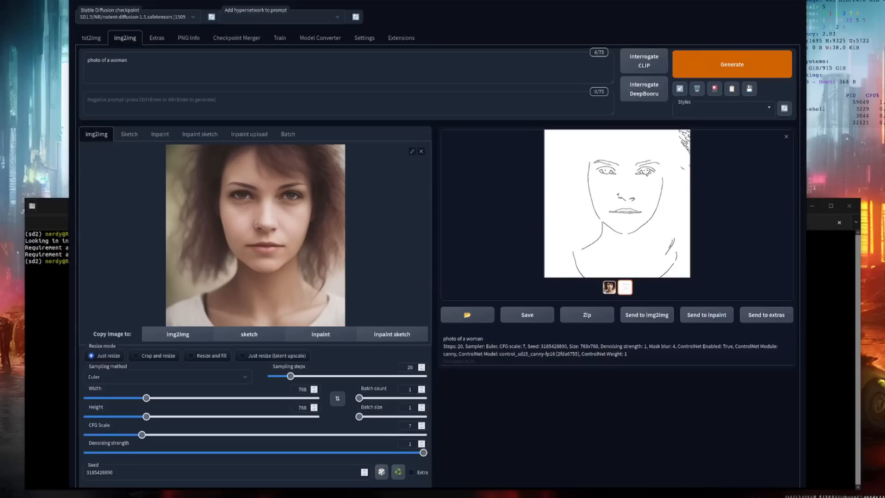
Review the img2img source image alongside its generation settings and the ControlNet image and canny options
{"action": "scroll", "coordinate": [543, 405], "scroll_direction": "down", "scroll_amount": 6}
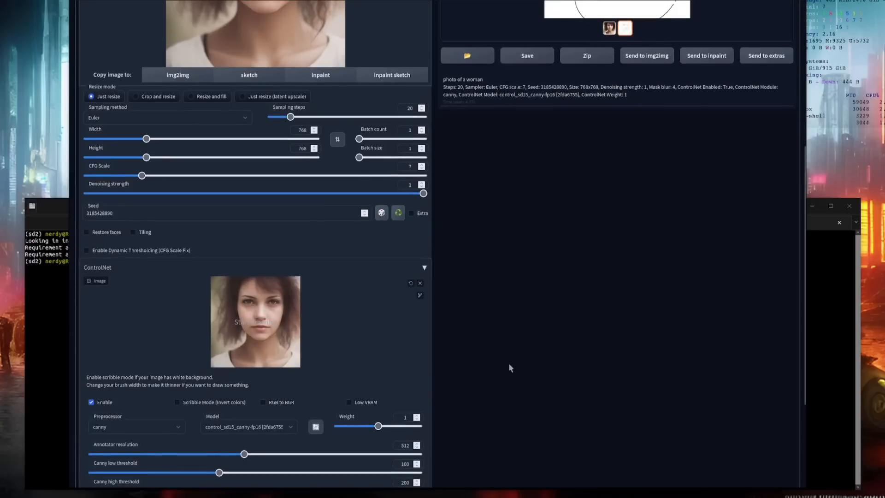
{"action": "scroll", "coordinate": [508, 363], "scroll_direction": "up", "scroll_amount": 3}
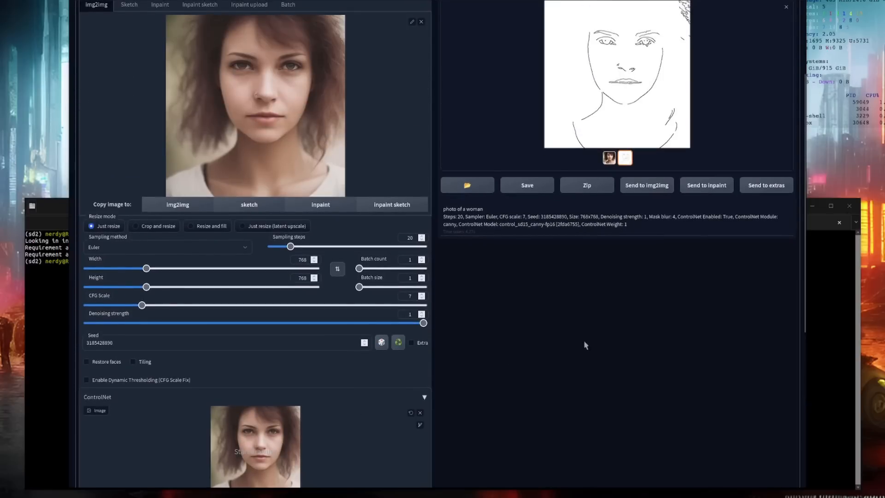
{"action": "scroll", "coordinate": [599, 285], "scroll_direction": "down", "scroll_amount": 1}
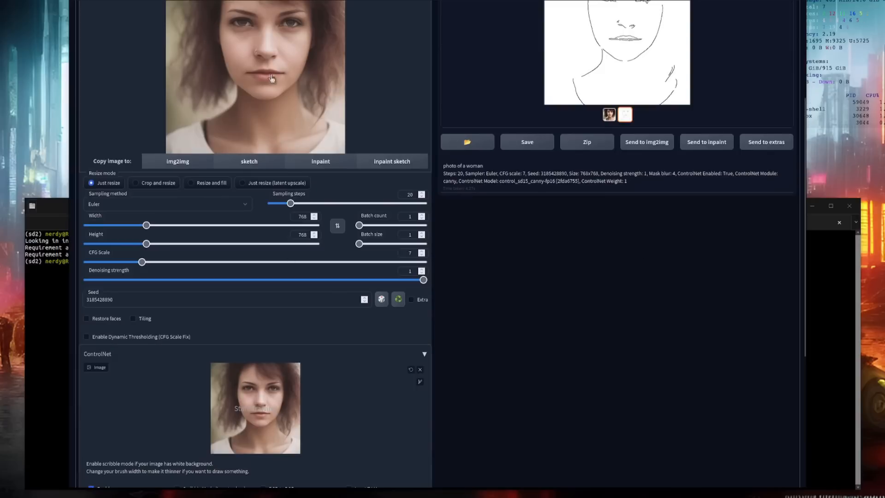
{"action": "scroll", "coordinate": [406, 211], "scroll_direction": "up", "scroll_amount": 1}
{"action": "scroll", "coordinate": [405, 211], "scroll_direction": "up", "scroll_amount": 1}
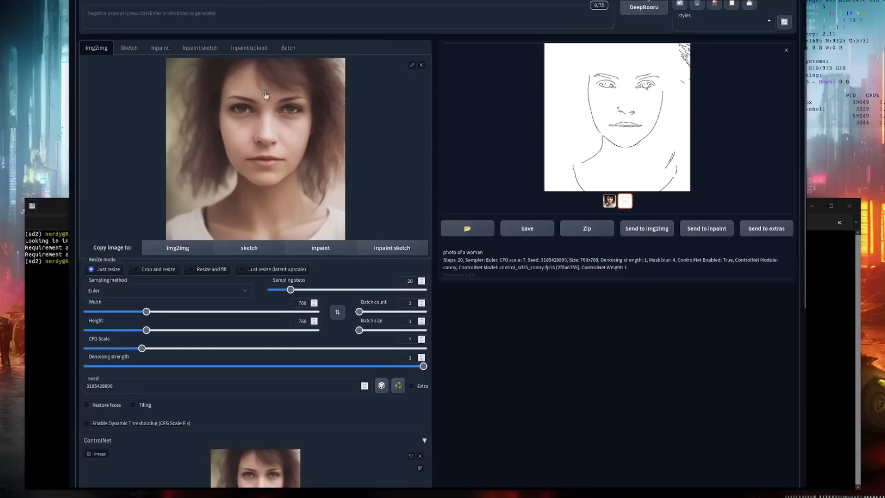
{"action": "scroll", "coordinate": [317, 185], "scroll_direction": "up", "scroll_amount": 1}
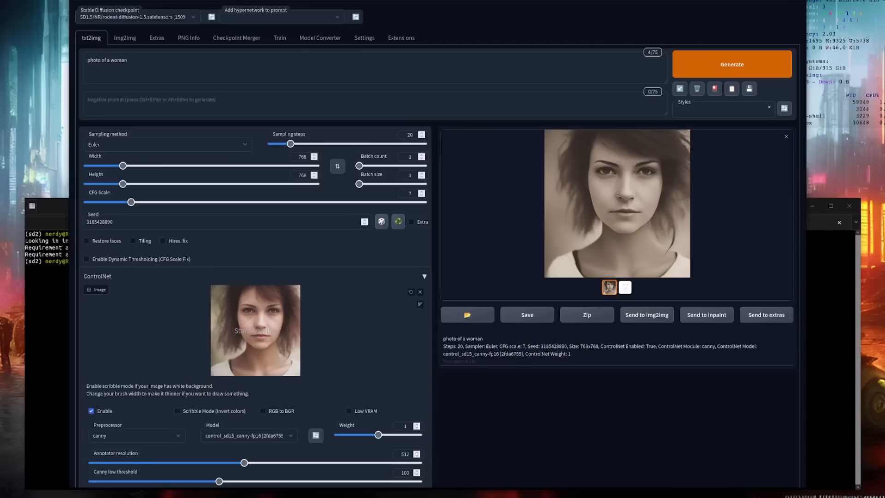
{"action": "scroll", "coordinate": [348, 352], "scroll_direction": "down", "scroll_amount": 2}
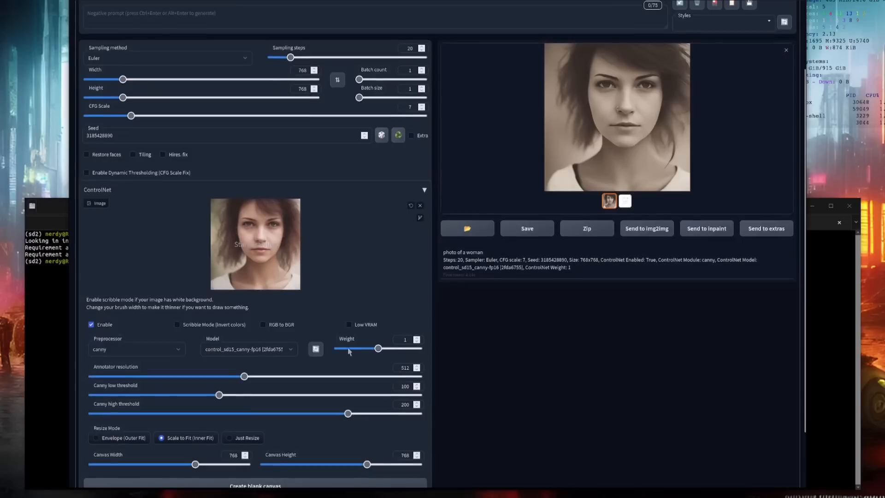
{"action": "left_click", "coordinate": [179, 156]}
{"action": "left_click", "coordinate": [182, 158]}
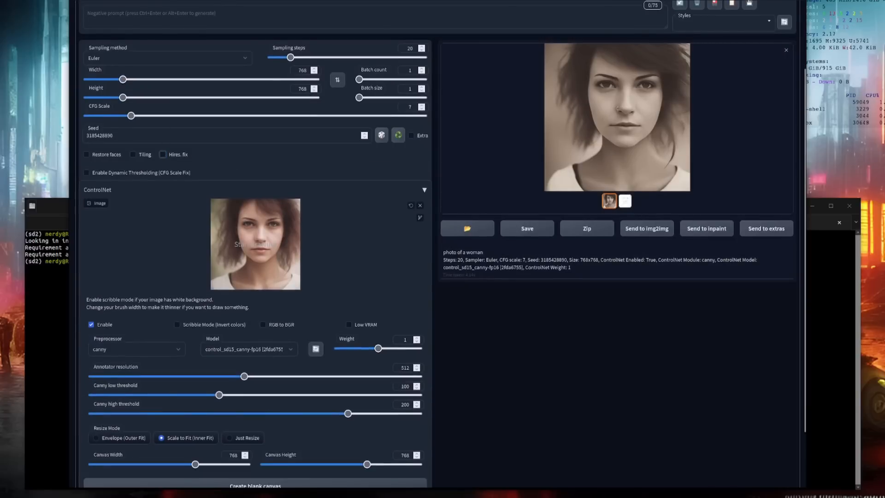
{"action": "scroll", "coordinate": [548, 356], "scroll_direction": "up", "scroll_amount": 2}
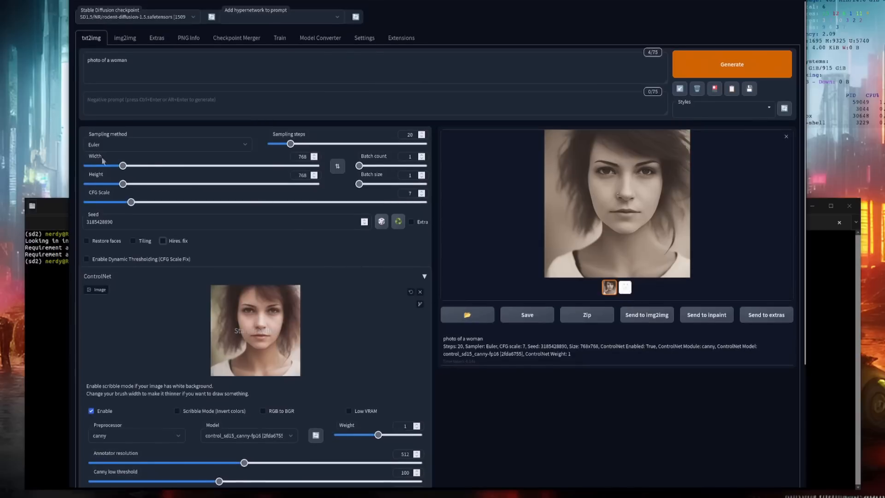
{"action": "mouse_move", "coordinate": [123, 166]}
{"action": "left_mouse_down"}
{"action": "mouse_move", "coordinate": [167, 168]}
{"action": "mouse_move", "coordinate": [122, 166]}
{"action": "left_mouse_up"}
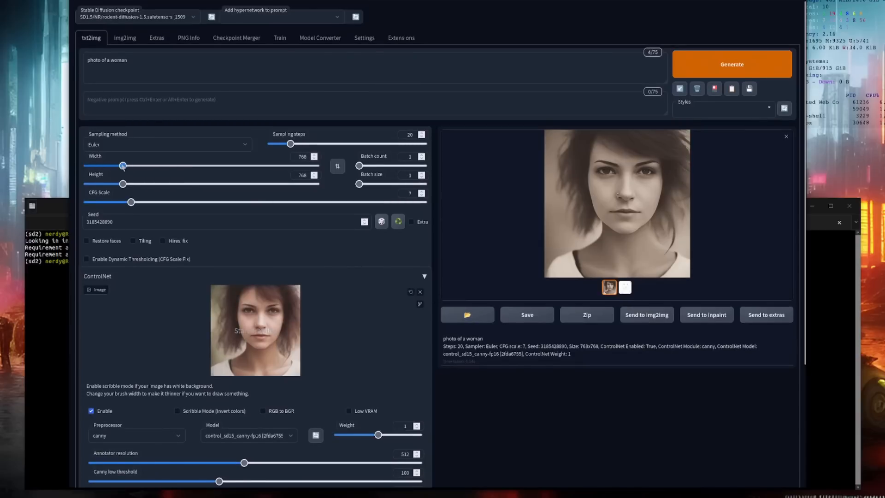
Enable Hires. fix for the txt2img generation and set the width to 704
{"action": "left_click", "coordinate": [163, 241]}
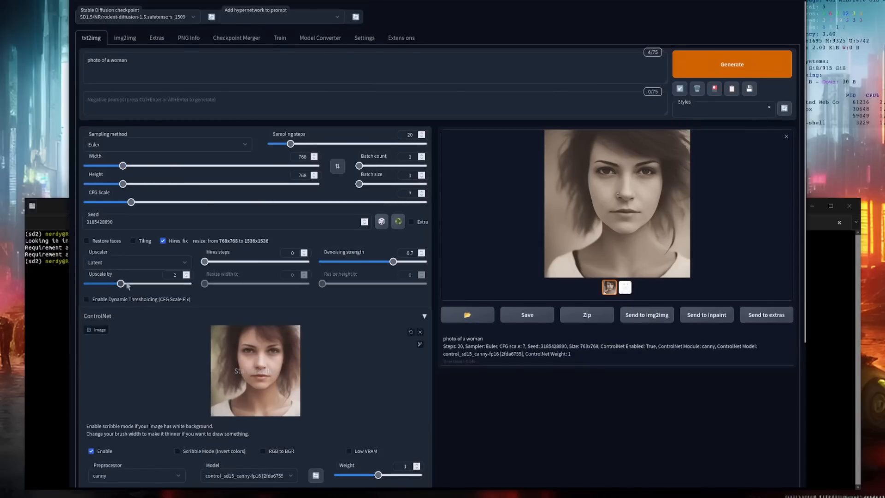
{"action": "left_click", "coordinate": [173, 165]}
{"action": "left_click", "coordinate": [118, 166]}
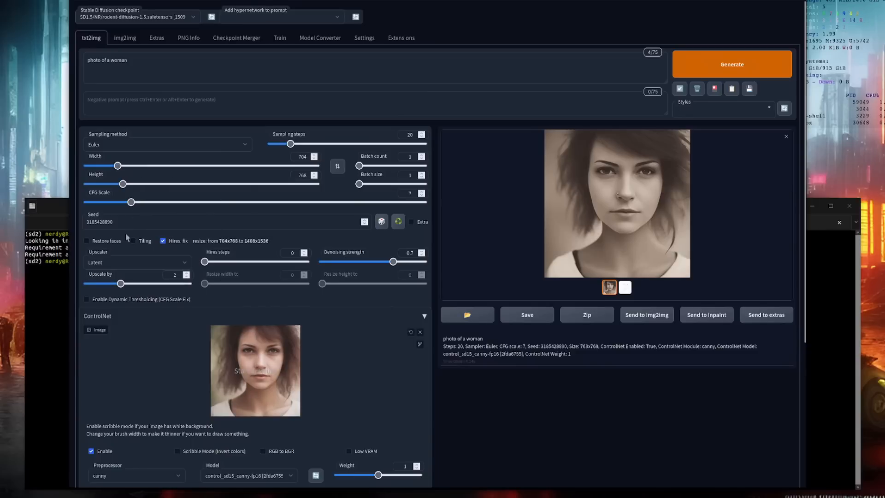
Review the img2img source image and its generation settings, including the denoising strength
{"action": "left_click", "coordinate": [124, 38]}
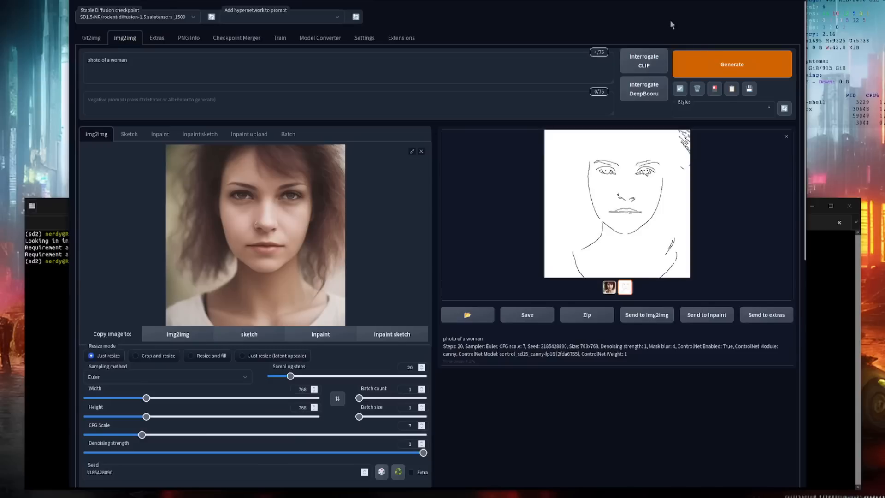
{"action": "scroll", "coordinate": [503, 276], "scroll_direction": "down", "scroll_amount": 3}
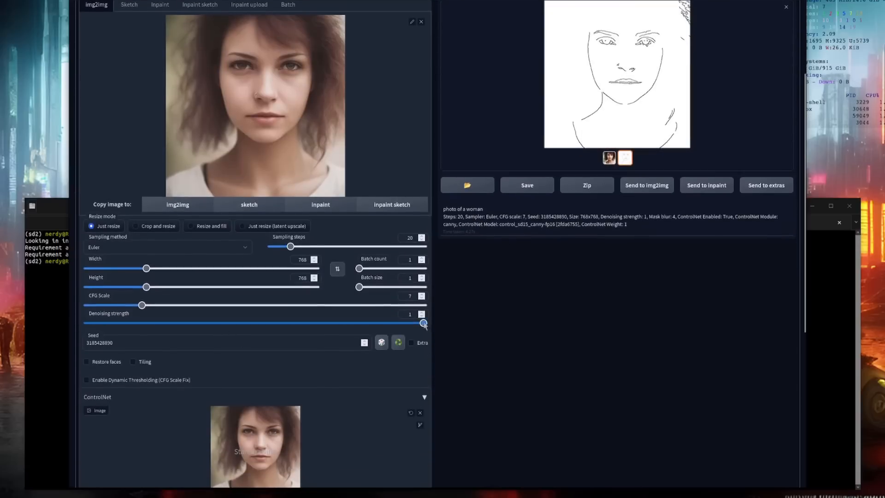
{"action": "left_click_drag", "start_coordinate": [423, 323], "coordinate": [480, 327]}
{"action": "scroll", "coordinate": [480, 327], "scroll_direction": "up", "scroll_amount": 3}
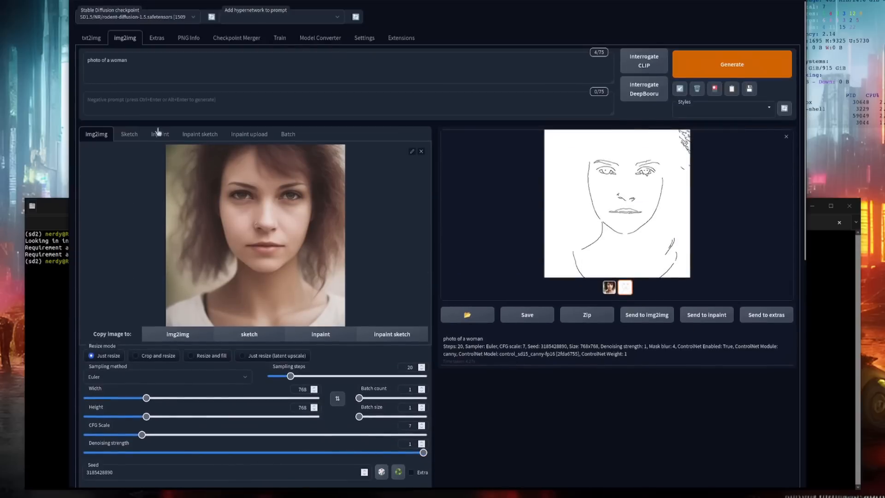
{"action": "scroll", "coordinate": [535, 406], "scroll_direction": "down", "scroll_amount": 1}
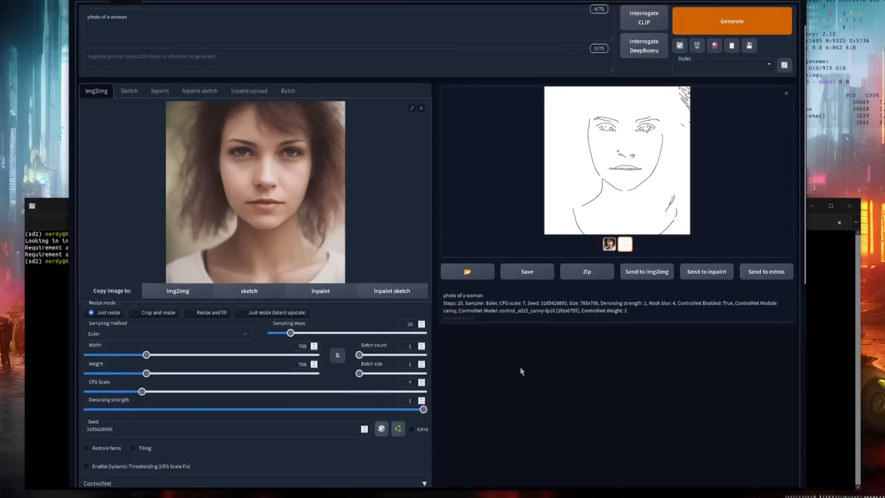
{"action": "scroll", "coordinate": [521, 371], "scroll_direction": "up", "scroll_amount": 1}
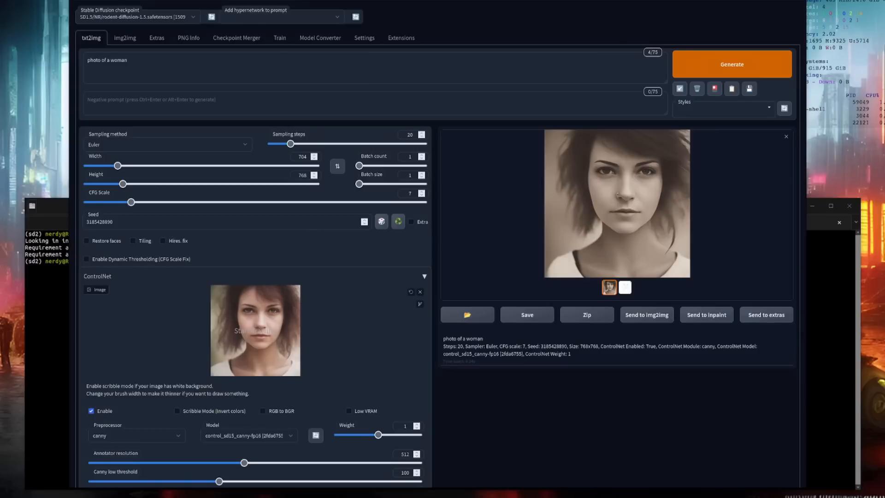
Switch to the ControlNet README and examine its example images for canny edge, scribble and human pose control
{"action": "key", "text": "ctrl+Tab"}
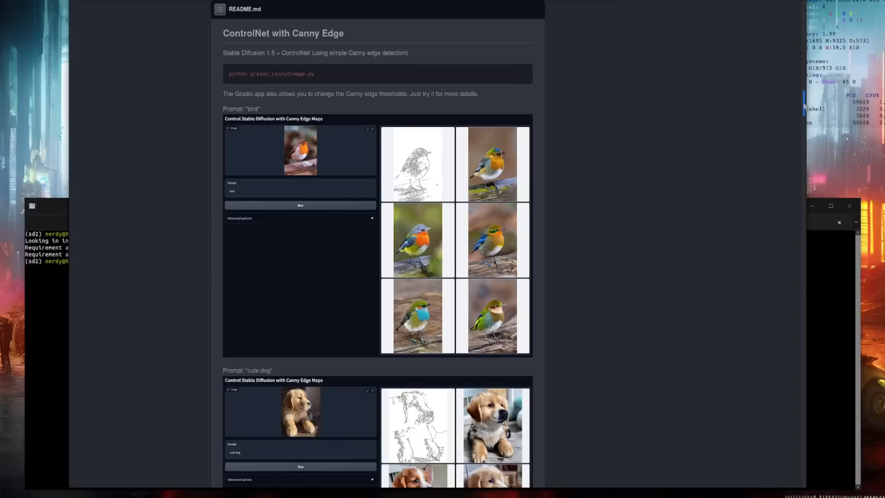
{"action": "scroll", "coordinate": [804, 106], "scroll_direction": "up", "scroll_amount": 1}
{"action": "left_click_drag", "start_coordinate": [804, 103], "coordinate": [839, 222]}
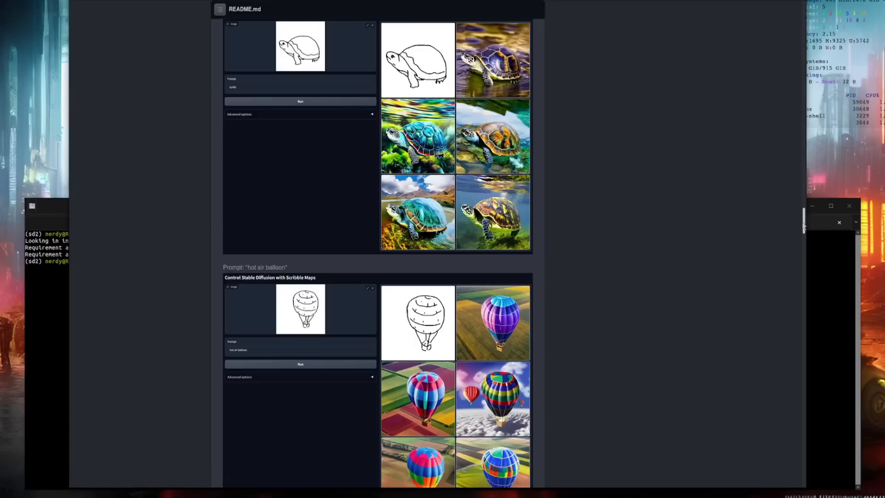
{"action": "left_click_drag", "start_coordinate": [803, 226], "coordinate": [804, 323]}
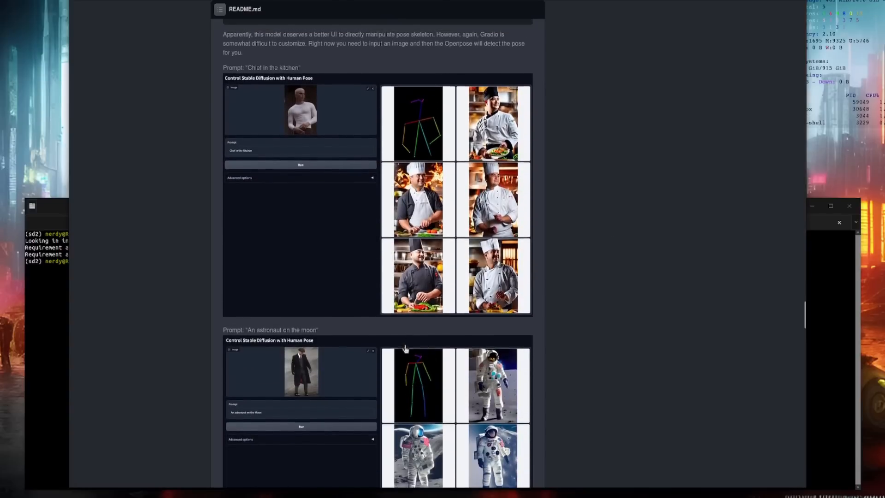
{"action": "scroll", "coordinate": [405, 348], "scroll_direction": "down", "scroll_amount": 10}
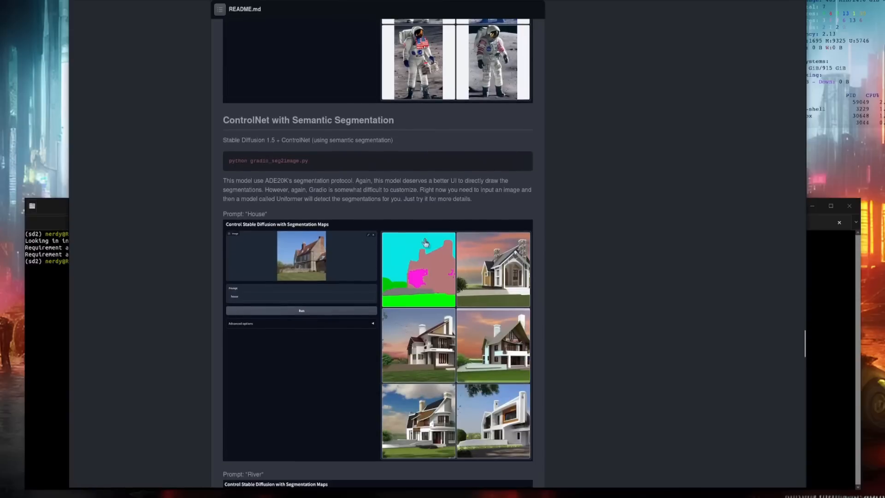
Examine the README sections on ControlNet with Depth and with Normal Map, including their example images
{"action": "scroll", "coordinate": [425, 242], "scroll_direction": "down", "scroll_amount": 14}
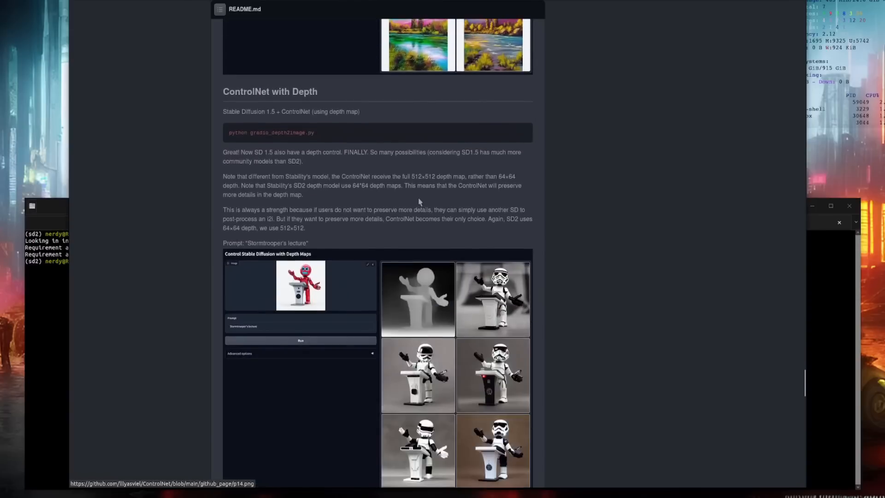
{"action": "scroll", "coordinate": [419, 202], "scroll_direction": "down", "scroll_amount": 3}
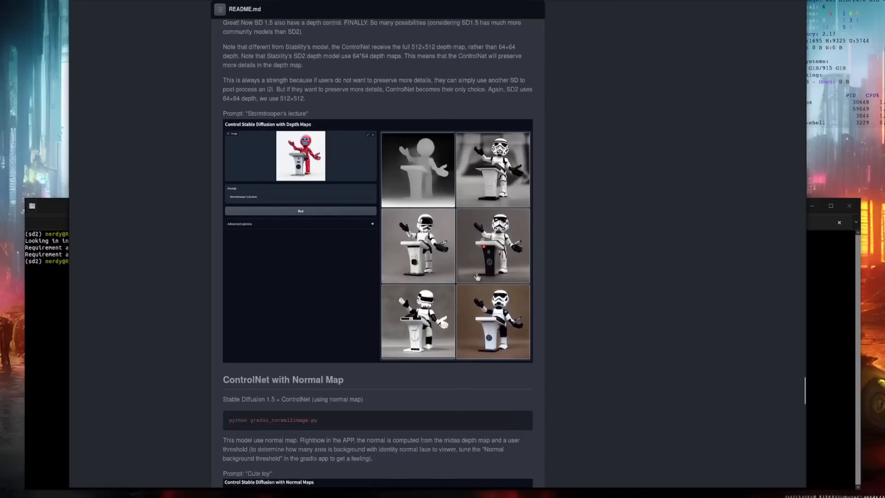
{"action": "scroll", "coordinate": [477, 277], "scroll_direction": "down", "scroll_amount": 2}
{"action": "scroll", "coordinate": [472, 144], "scroll_direction": "down", "scroll_amount": 2}
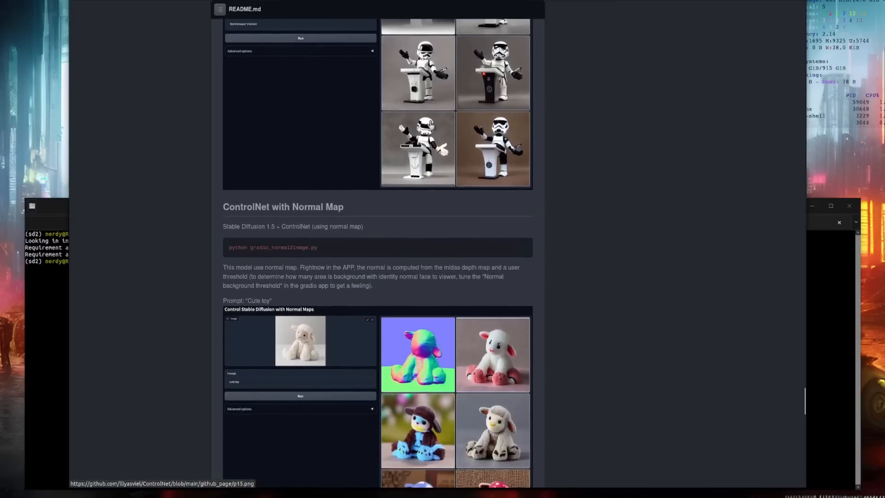
{"action": "scroll", "coordinate": [424, 103], "scroll_direction": "down", "scroll_amount": 3}
{"action": "scroll", "coordinate": [450, 418], "scroll_direction": "down", "scroll_amount": 3}
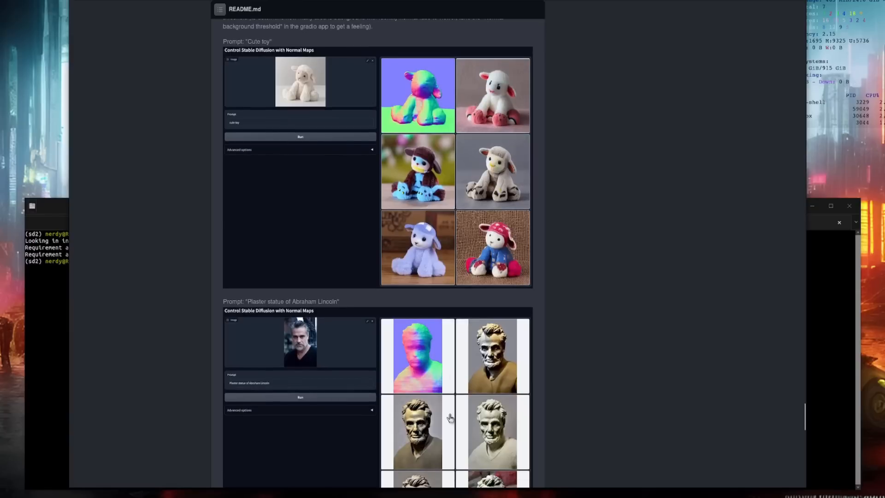
{"action": "scroll", "coordinate": [642, 215], "scroll_direction": "down", "scroll_amount": 1}
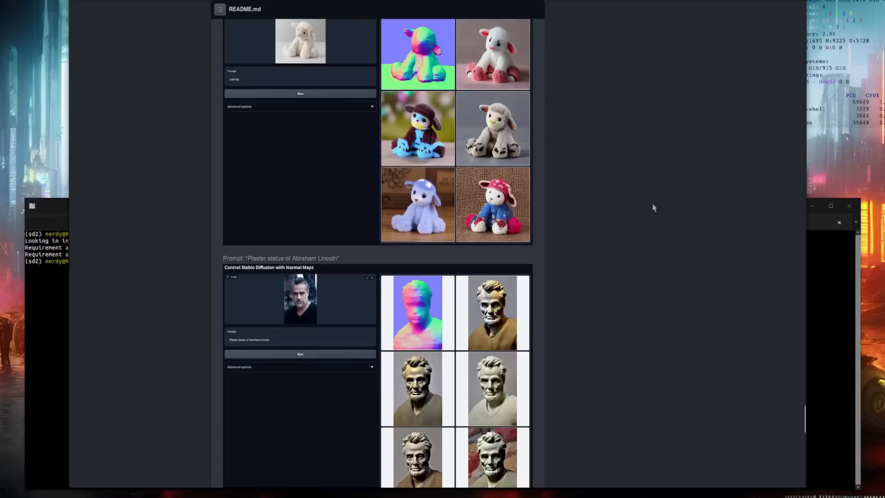
Return to the txt2img page, create a blank 768 by 768 ControlNet canvas and reduce the brush to a thin line
{"action": "key", "text": "ctrl+Tab"}
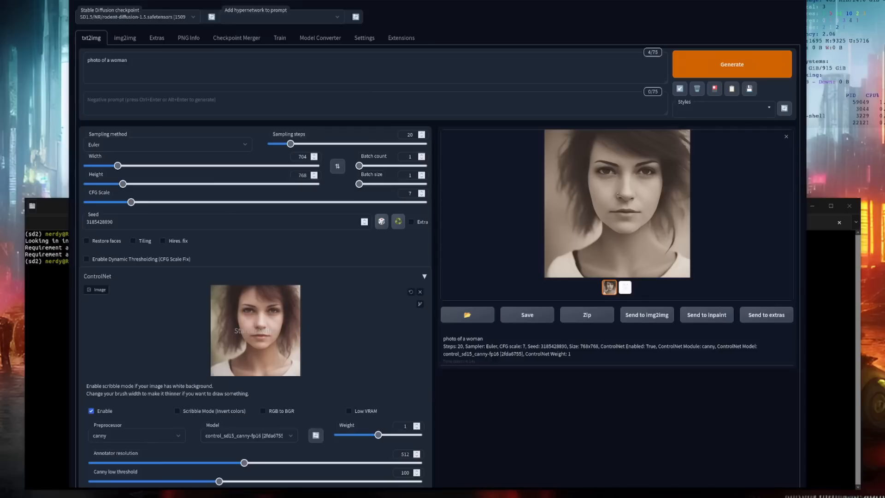
{"action": "scroll", "coordinate": [694, 391], "scroll_direction": "down", "scroll_amount": 2}
{"action": "scroll", "coordinate": [693, 387], "scroll_direction": "down", "scroll_amount": 3}
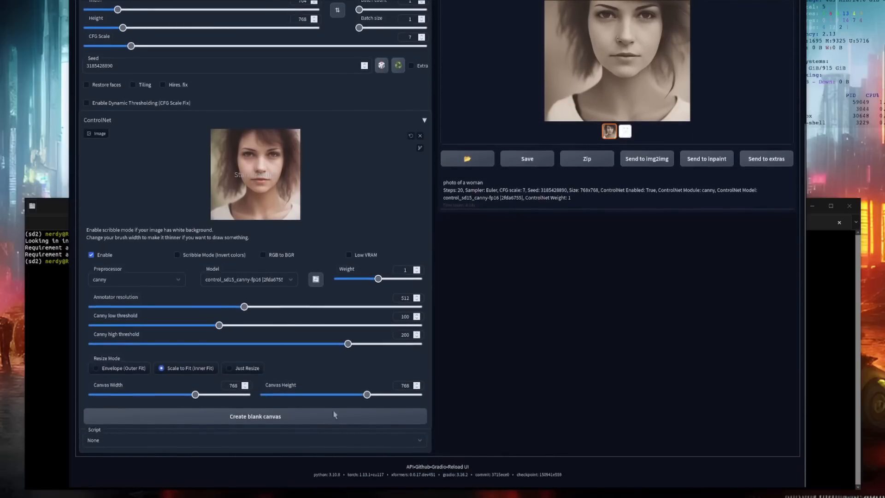
{"action": "left_click", "coordinate": [270, 419]}
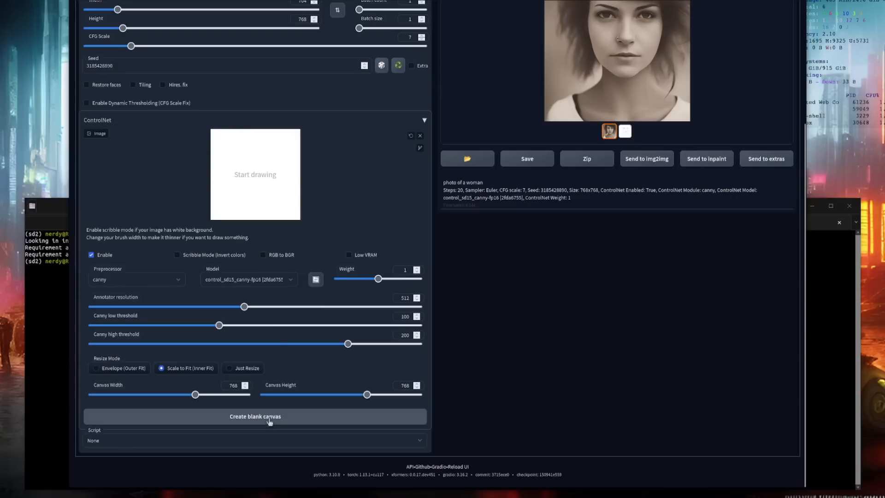
{"action": "left_click", "coordinate": [419, 148]}
{"action": "left_click_drag", "start_coordinate": [336, 153], "coordinate": [332, 153]}
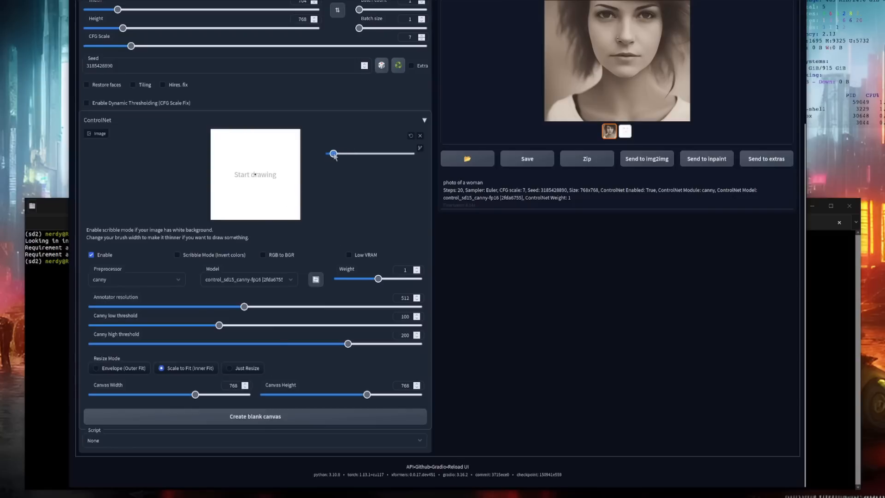
{"action": "left_click", "coordinate": [419, 148]}
{"action": "scroll", "coordinate": [357, 263], "scroll_direction": "up", "scroll_amount": 1}
{"action": "scroll", "coordinate": [356, 263], "scroll_direction": "up", "scroll_amount": 1}
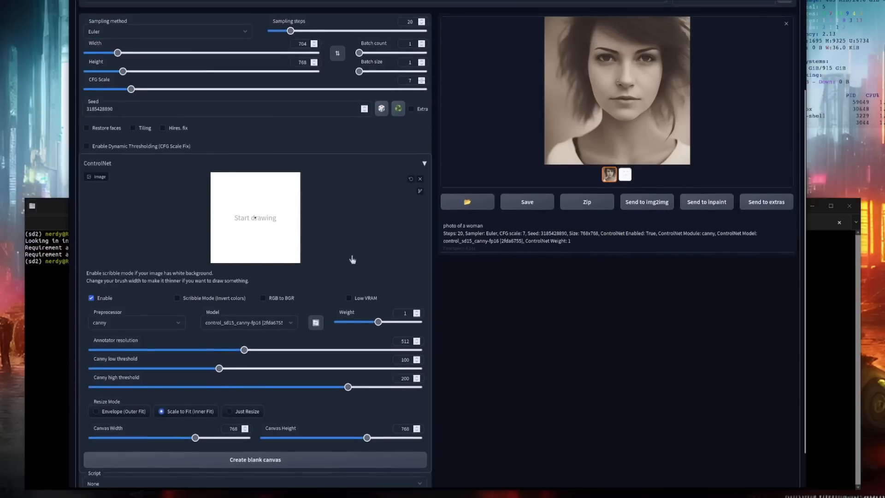
Draw a crude black-line figure on the blank canvas with a rounded head, eyes, mouth, outstretched arms and torso
{"action": "left_click_drag", "start_coordinate": [232, 239], "coordinate": [230, 262]}
{"action": "left_click_drag", "start_coordinate": [279, 239], "coordinate": [278, 263]}
{"action": "mouse_move", "coordinate": [232, 238]}
{"action": "left_mouse_down"}
{"action": "mouse_move", "coordinate": [211, 241]}
{"action": "mouse_move", "coordinate": [210, 221]}
{"action": "left_mouse_up"}
{"action": "left_click_drag", "start_coordinate": [279, 239], "coordinate": [300, 244]}
{"action": "left_click_drag", "start_coordinate": [276, 219], "coordinate": [300, 228]}
{"action": "mouse_move", "coordinate": [249, 183]}
{"action": "left_mouse_down"}
{"action": "mouse_move", "coordinate": [250, 230]}
{"action": "mouse_move", "coordinate": [245, 188]}
{"action": "left_mouse_up"}
{"action": "mouse_move", "coordinate": [246, 218]}
{"action": "left_mouse_down"}
{"action": "mouse_move", "coordinate": [264, 221]}
{"action": "mouse_move", "coordinate": [252, 193]}
{"action": "left_mouse_up"}
{"action": "left_click_drag", "start_coordinate": [268, 194], "coordinate": [269, 195]}
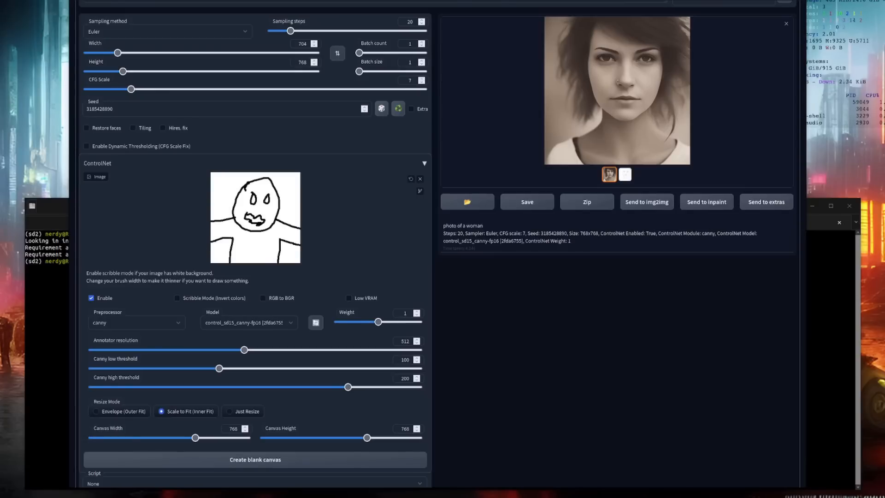
Set the ControlNet preprocessor to scribble and the model to control_scribble-fp16 [c508311e]
{"action": "left_click", "coordinate": [134, 323]}
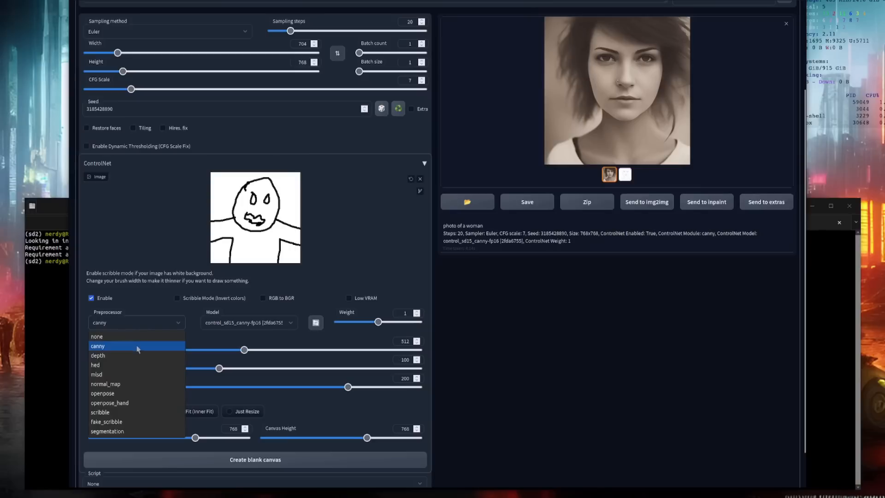
{"action": "left_click", "coordinate": [137, 412]}
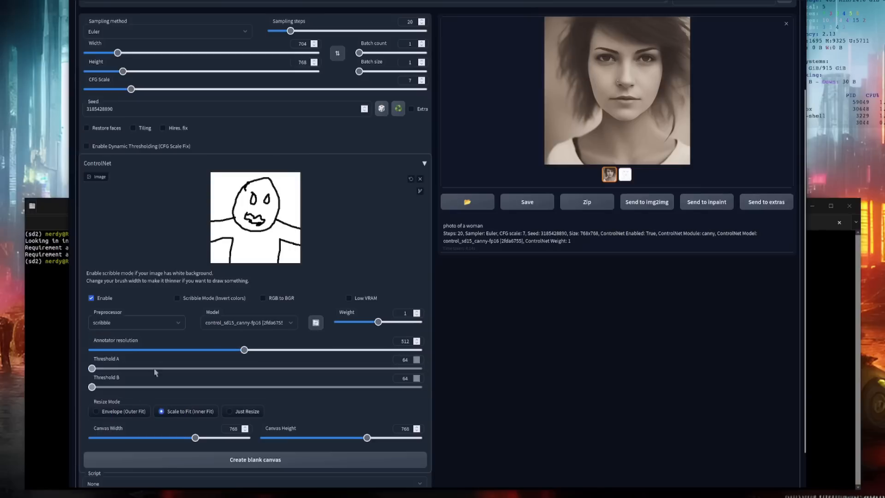
{"action": "left_click", "coordinate": [256, 324]}
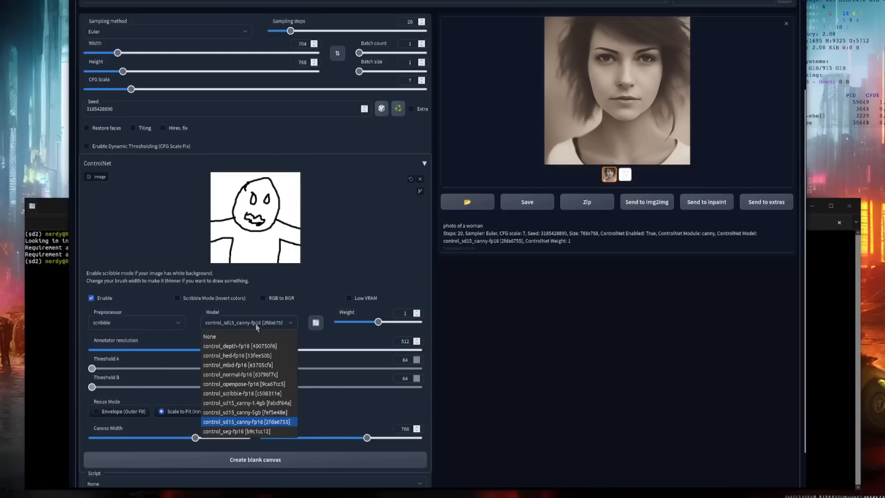
{"action": "left_click", "coordinate": [257, 392]}
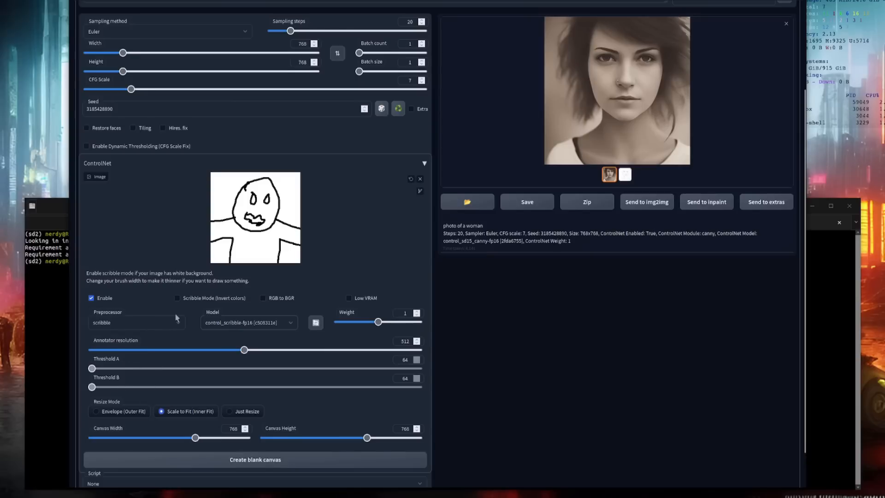
Switch the ControlNet preprocessor to normal_map and back to scribble to compare their options
{"action": "left_click", "coordinate": [165, 323]}
{"action": "left_click", "coordinate": [144, 384]}
{"action": "left_click", "coordinate": [149, 324]}
{"action": "left_click", "coordinate": [158, 411]}
{"action": "scroll", "coordinate": [295, 395], "scroll_direction": "down", "scroll_amount": 2}
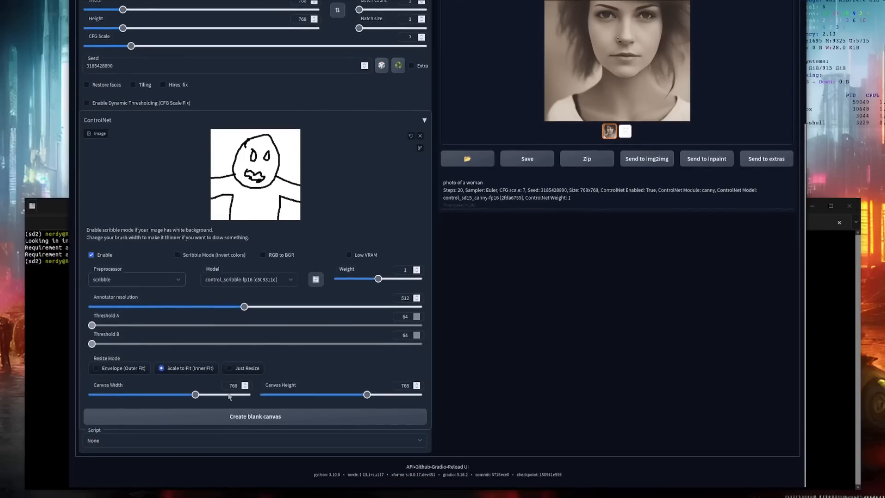
Replace the prompt with "painting of a monster from outer space" and generate the image from the scribble
{"action": "scroll", "coordinate": [347, 393], "scroll_direction": "up", "scroll_amount": 4}
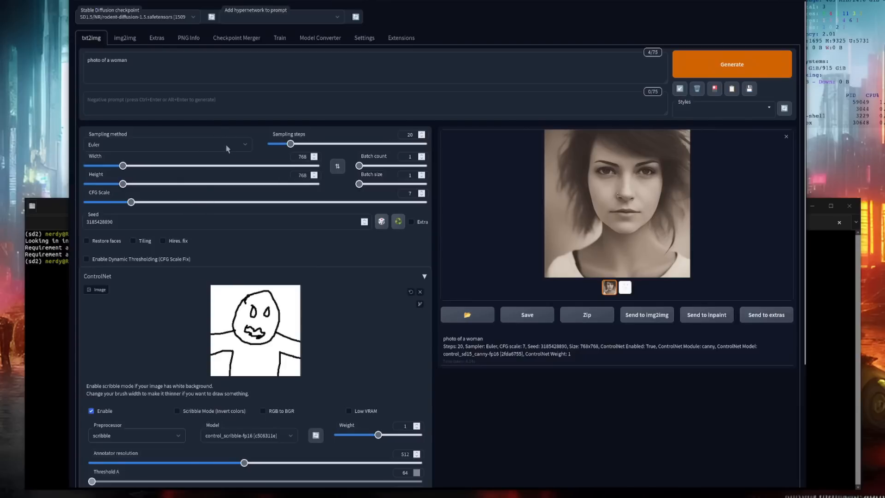
{"action": "left_click", "coordinate": [183, 67]}
{"action": "key", "text": "ctrl+a"}
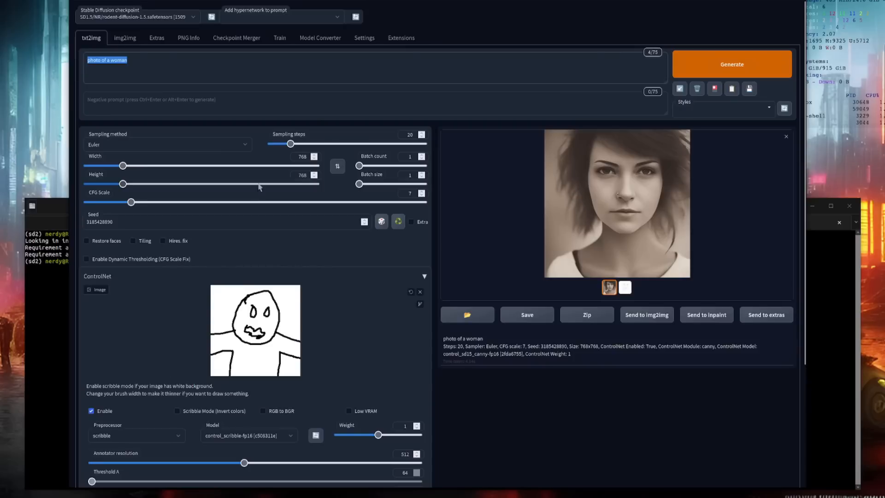
{"action": "type", "text": "painting of a monster from outer space"}
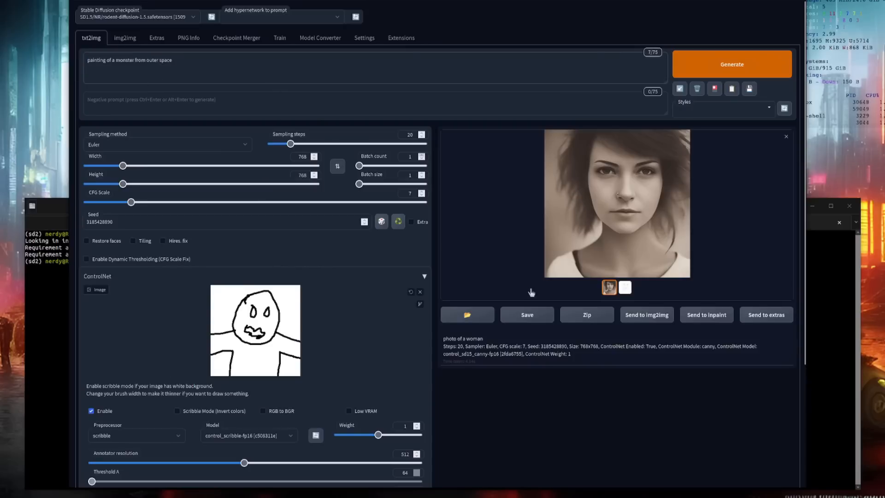
{"action": "left_click", "coordinate": [727, 73]}
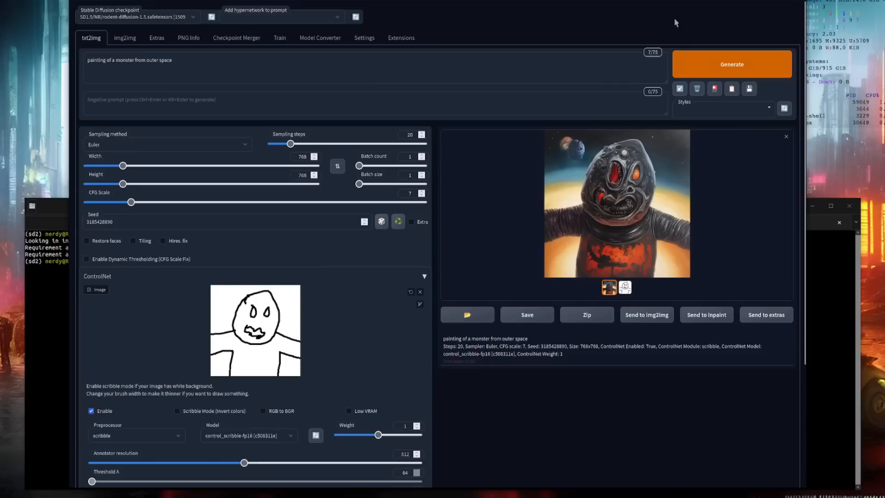
Set the ControlNet weight to 2 and generate the monster painting again
{"action": "scroll", "coordinate": [598, 365], "scroll_direction": "down", "scroll_amount": 2}
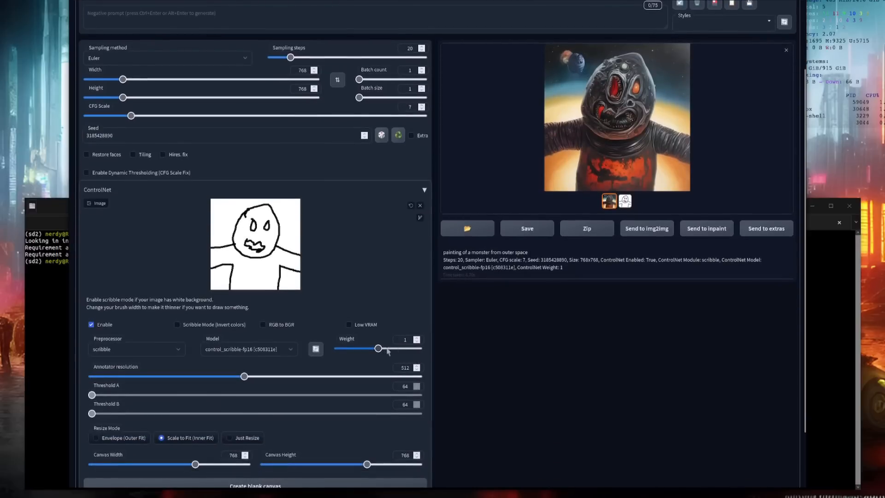
{"action": "left_click", "coordinate": [419, 349]}
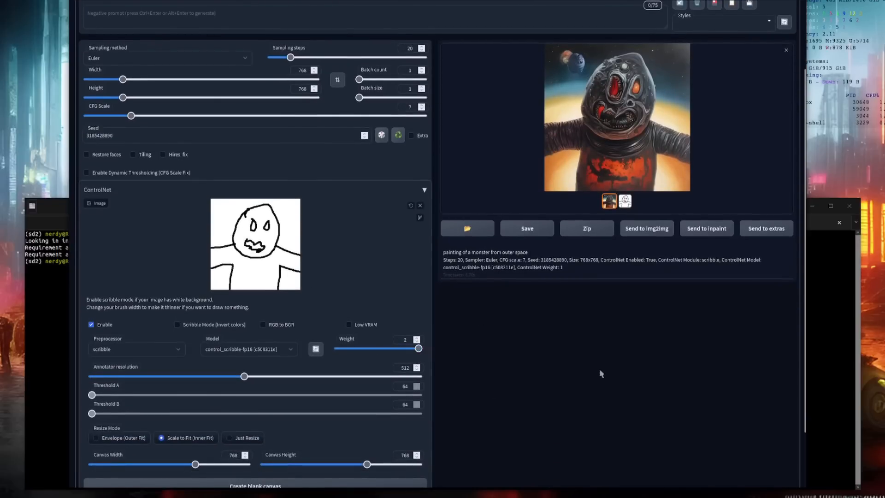
{"action": "scroll", "coordinate": [595, 374], "scroll_direction": "up", "scroll_amount": 2}
{"action": "left_click", "coordinate": [721, 64]}
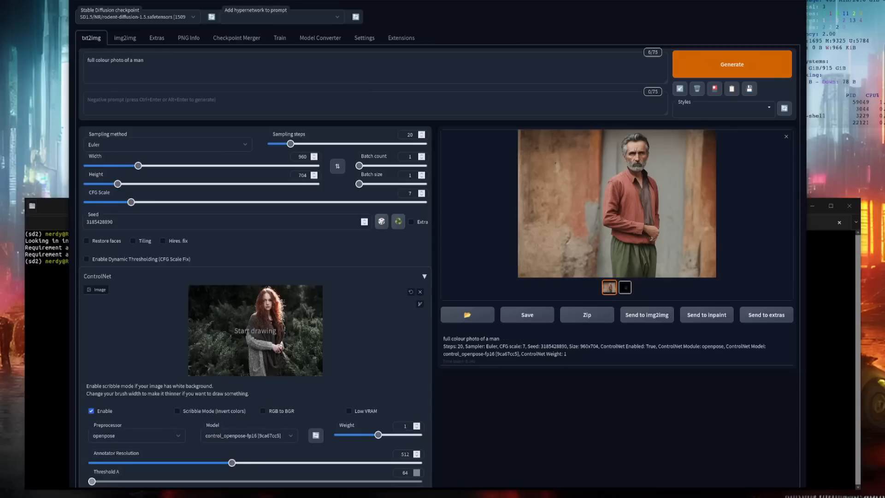
Review the openpose ControlNet settings and the list of available preprocessors without changing the selection
{"action": "scroll", "coordinate": [673, 362], "scroll_direction": "down", "scroll_amount": 3}
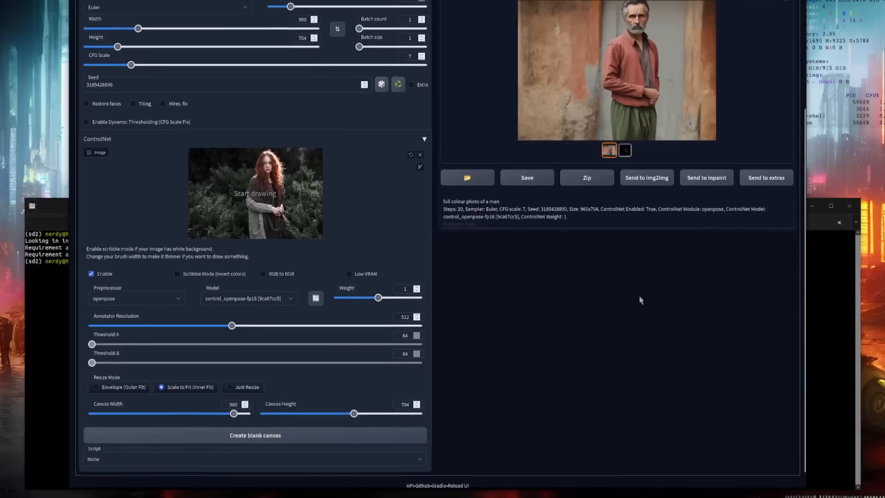
{"action": "scroll", "coordinate": [641, 300], "scroll_direction": "down", "scroll_amount": 1}
{"action": "left_click", "coordinate": [154, 283]}
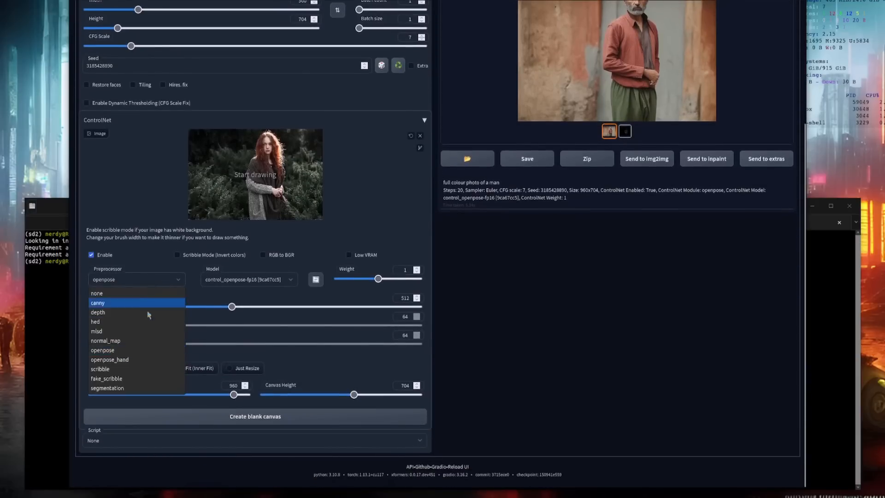
{"action": "left_click", "coordinate": [713, 264]}
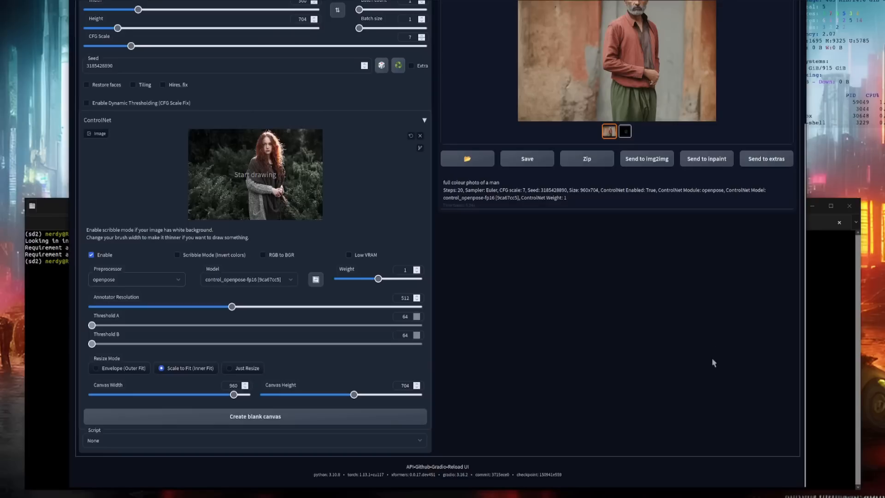
Compare the generated photo of the man with its detected openpose skeleton
{"action": "scroll", "coordinate": [712, 362], "scroll_direction": "up", "scroll_amount": 3}
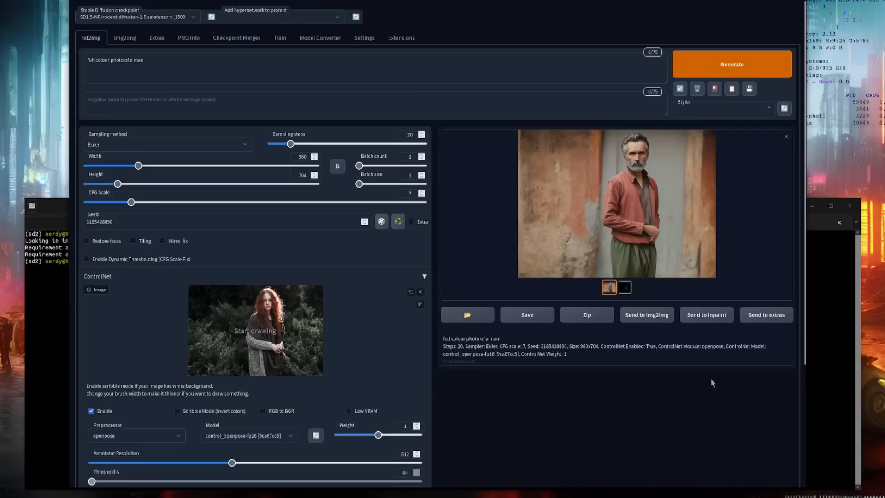
{"action": "left_click", "coordinate": [625, 288]}
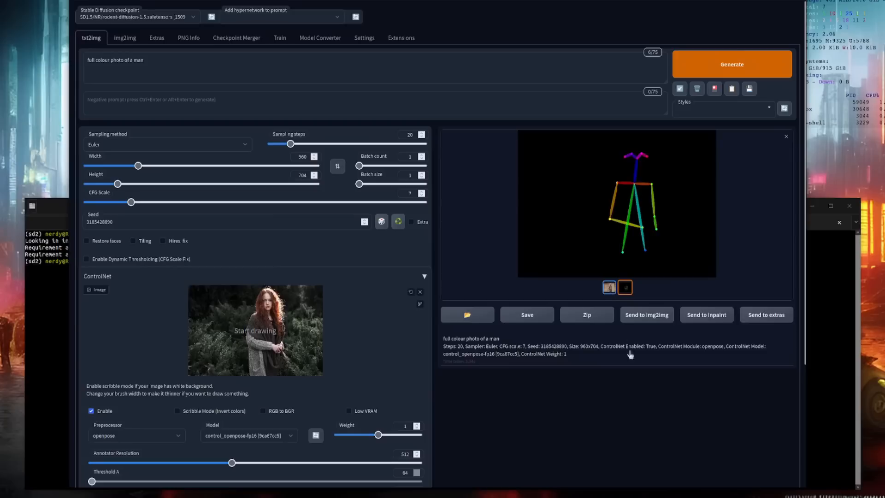
{"action": "key", "text": "Left"}
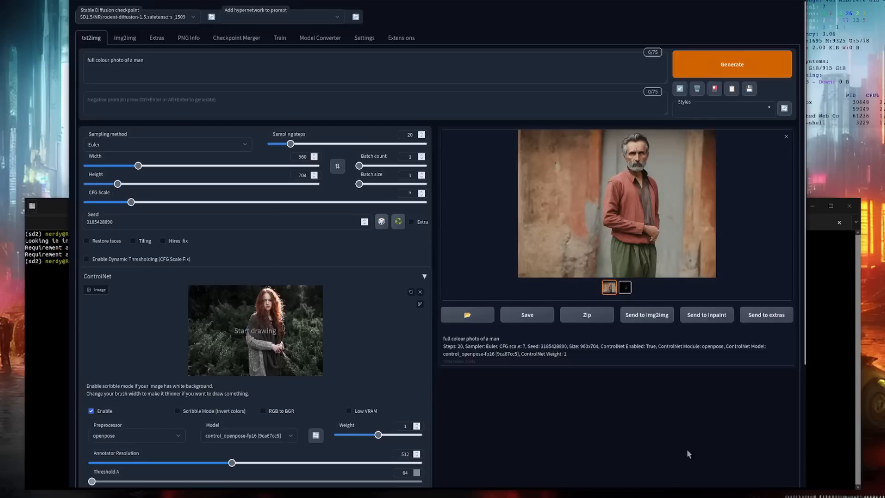
{"action": "left_click", "coordinate": [625, 287]}
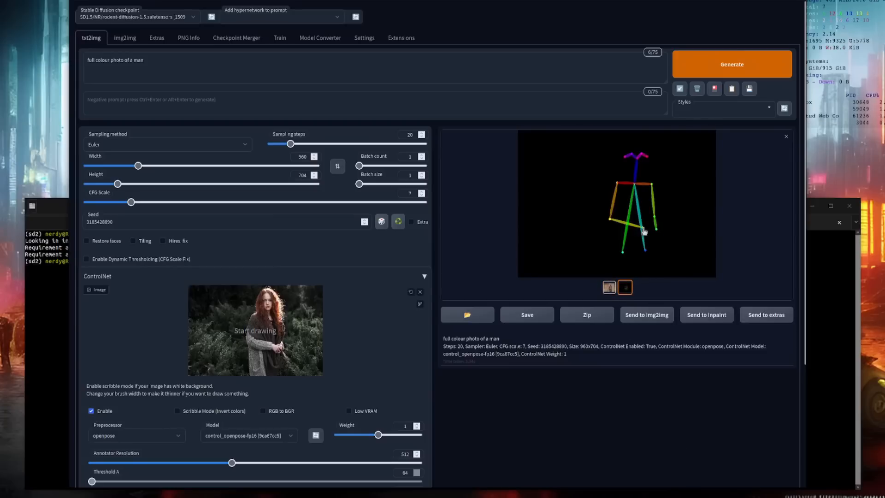
Switch the ControlNet preprocessor to openpose_hand, regenerate the photo of the man, and view the new result
{"action": "scroll", "coordinate": [628, 439], "scroll_direction": "down", "scroll_amount": 3}
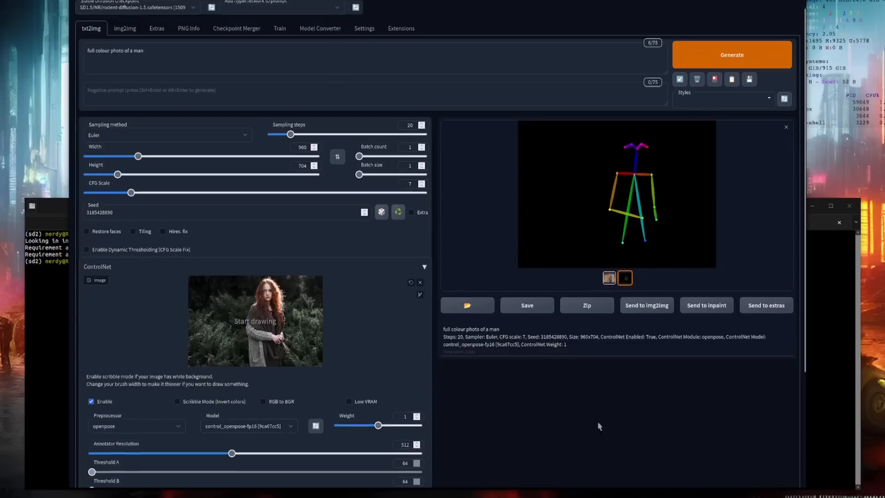
{"action": "left_click", "coordinate": [145, 282]}
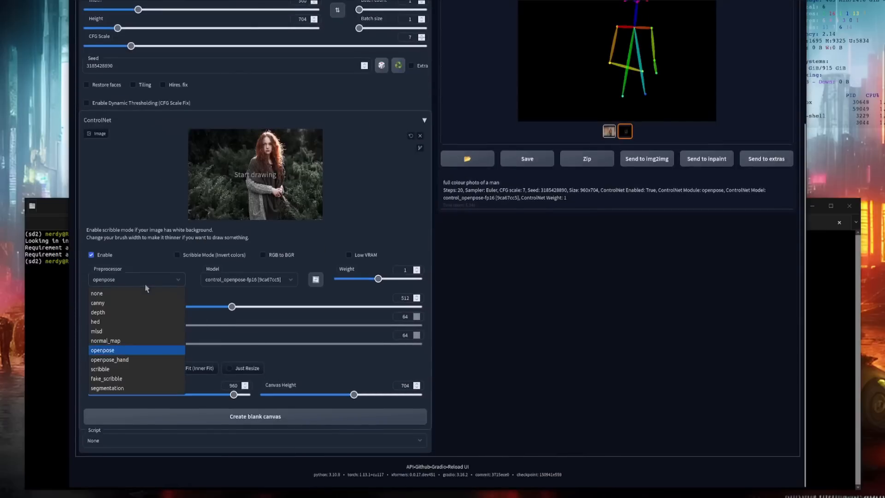
{"action": "left_click", "coordinate": [139, 361]}
{"action": "scroll", "coordinate": [674, 426], "scroll_direction": "up", "scroll_amount": 3}
{"action": "scroll", "coordinate": [673, 427], "scroll_direction": "up", "scroll_amount": 1}
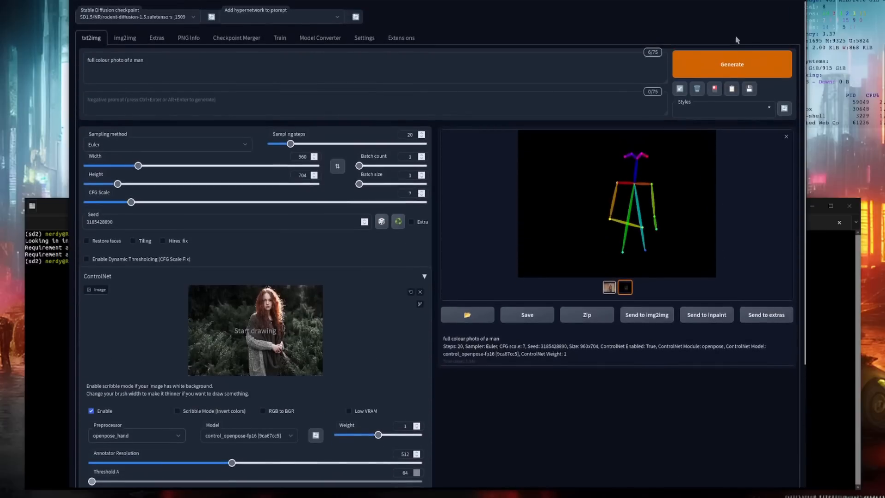
{"action": "left_click", "coordinate": [737, 63]}
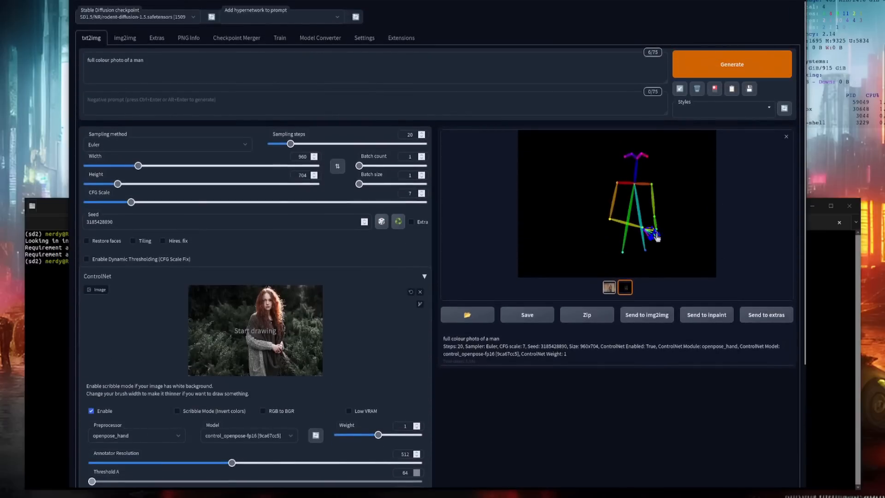
{"action": "left_click", "coordinate": [609, 289]}
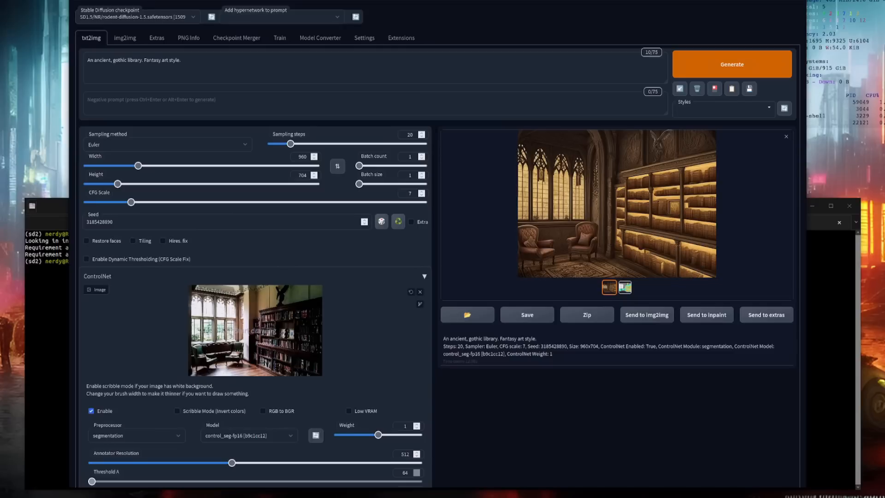
Compare the segmentation map with the generated gothic library image
{"action": "left_click", "coordinate": [623, 290]}
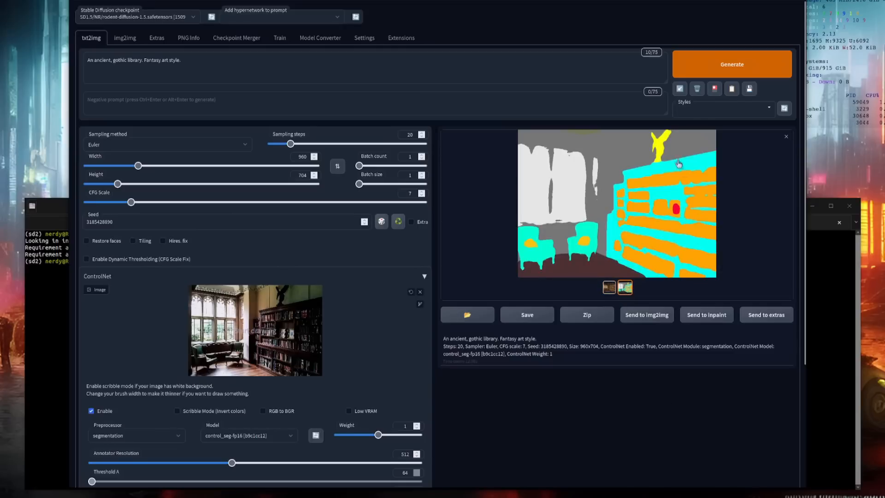
{"action": "left_click", "coordinate": [608, 288]}
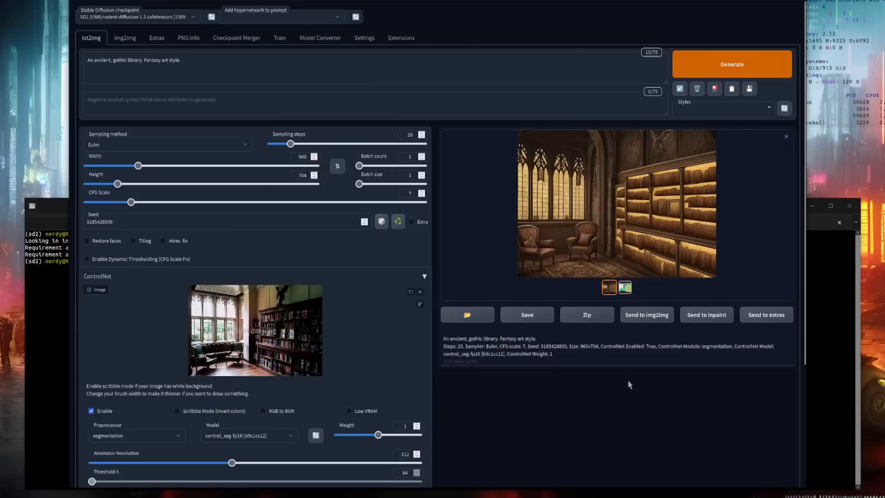